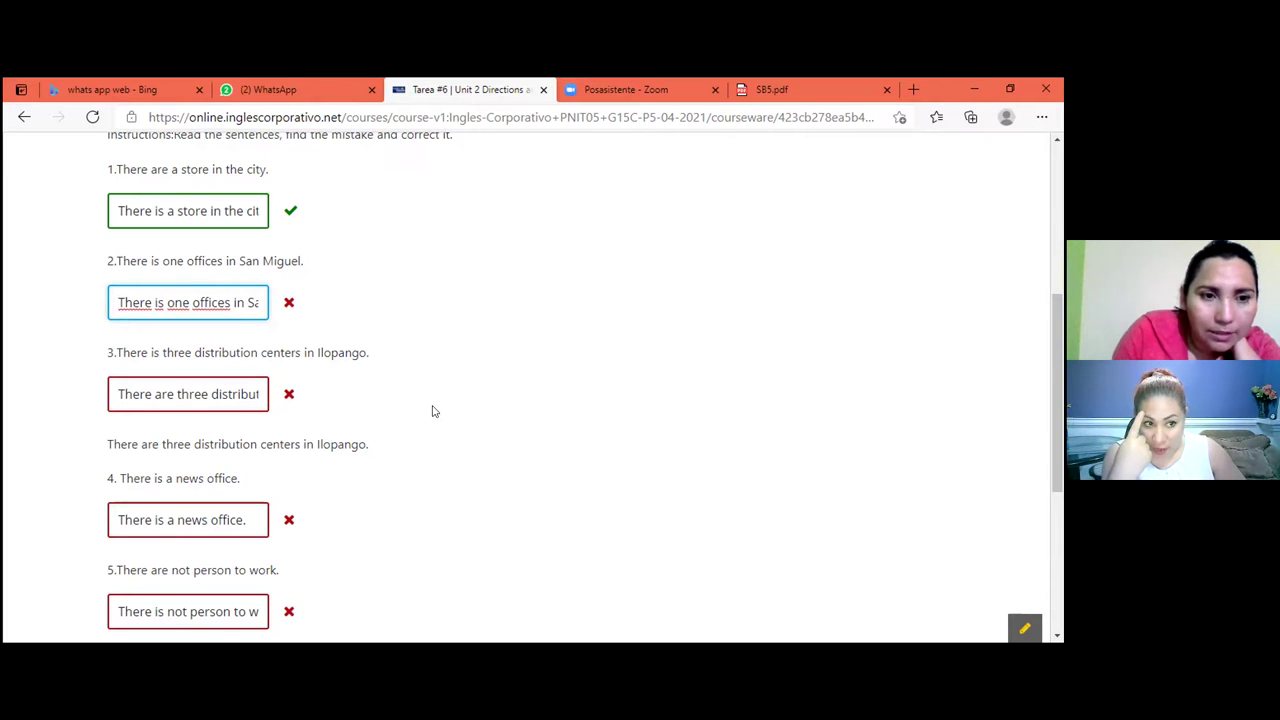
# Read through the whole answer to sentence 2 to look for the grammar mistake.
pyautogui.press('End')
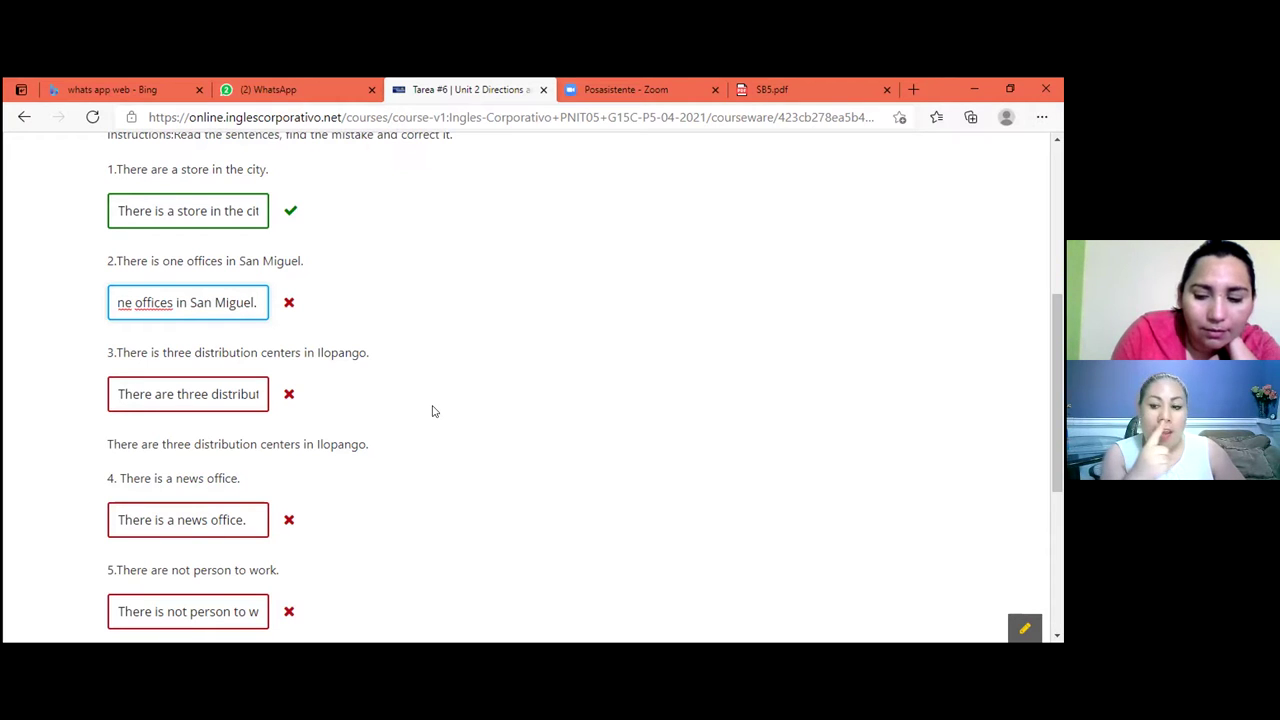
pyautogui.press('Left')
pyautogui.press('Left')
pyautogui.press('Left')
pyautogui.press('Left')
pyautogui.press('Left')
pyautogui.press('Left')
pyautogui.press('Left')
pyautogui.press('Left')
pyautogui.press('Left')
pyautogui.press('Left')
pyautogui.press('Left')
pyautogui.press('Left')
pyautogui.press('Left')
pyautogui.press('Left')
pyautogui.press('Left')
pyautogui.press('Left')
pyautogui.press('Left')
pyautogui.press('Left')
pyautogui.press('Left')
pyautogui.press('Left')
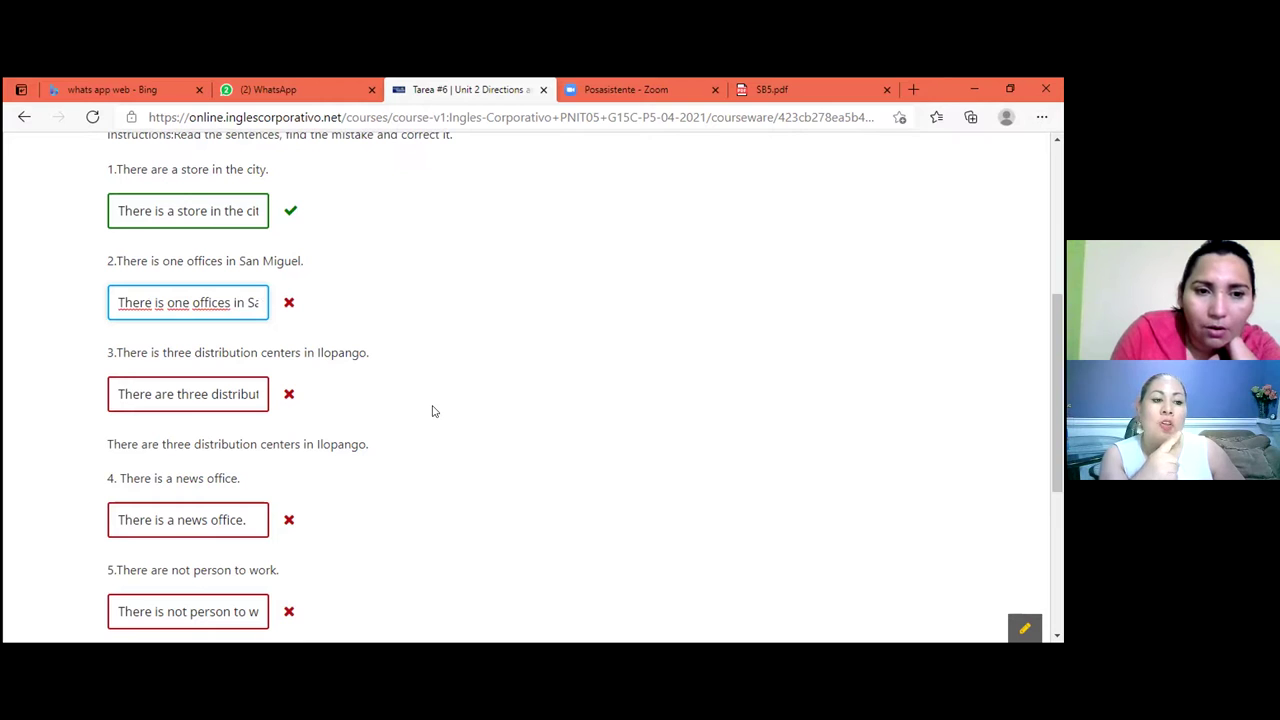
pyautogui.press('End')
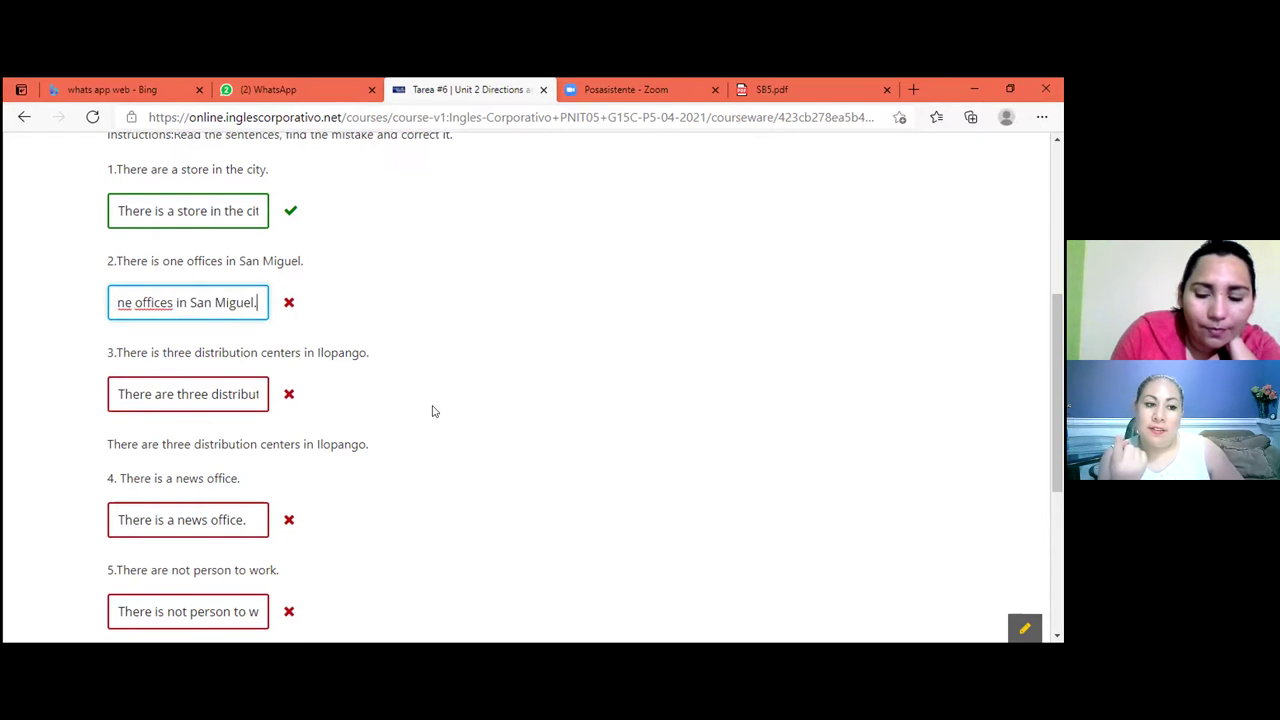
pyautogui.press('Left')
pyautogui.press('Left')
pyautogui.press('Left')
pyautogui.press('Left')
pyautogui.press('Left')
pyautogui.press('Left')
pyautogui.press('Left')
pyautogui.press('Left')
pyautogui.press('Left')
pyautogui.press('Left')
pyautogui.press('Left')
pyautogui.press('Left')
pyautogui.press('Left')
pyautogui.press('Left')
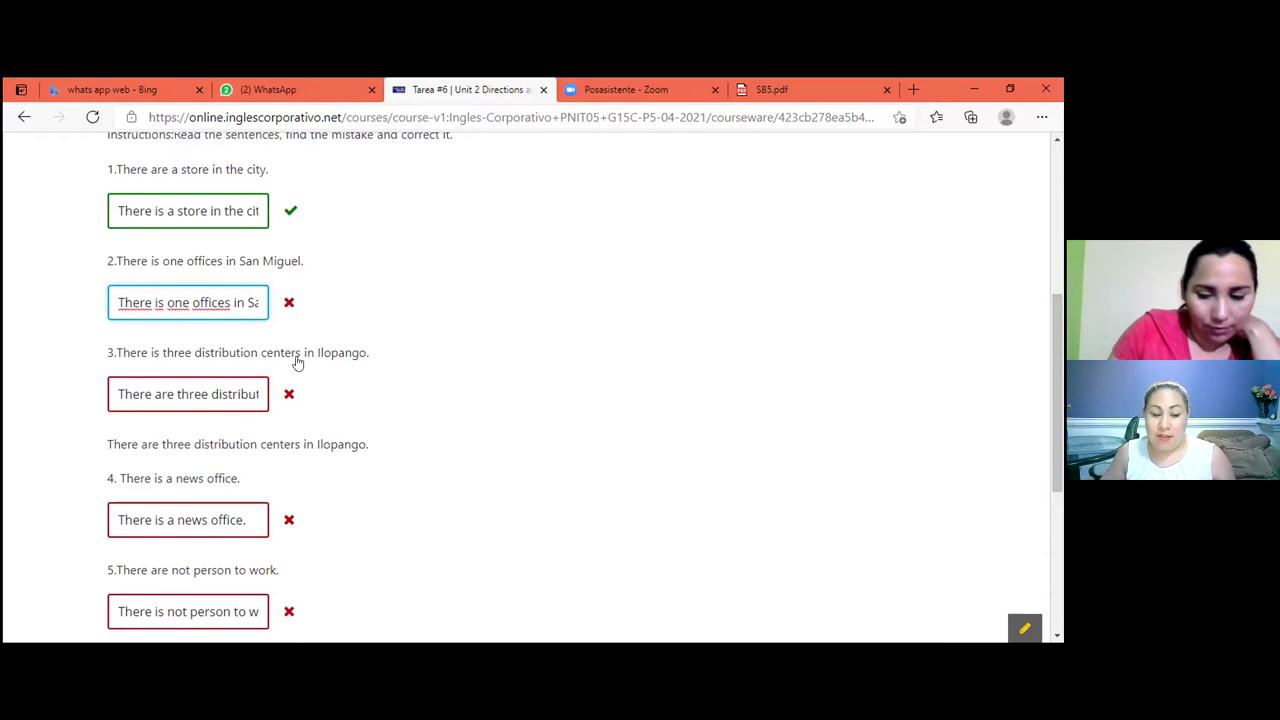
pyautogui.press('BackSpace')
pyautogui.press('BackSpace')
pyautogui.press('BackSpace')
pyautogui.press('BackSpace')
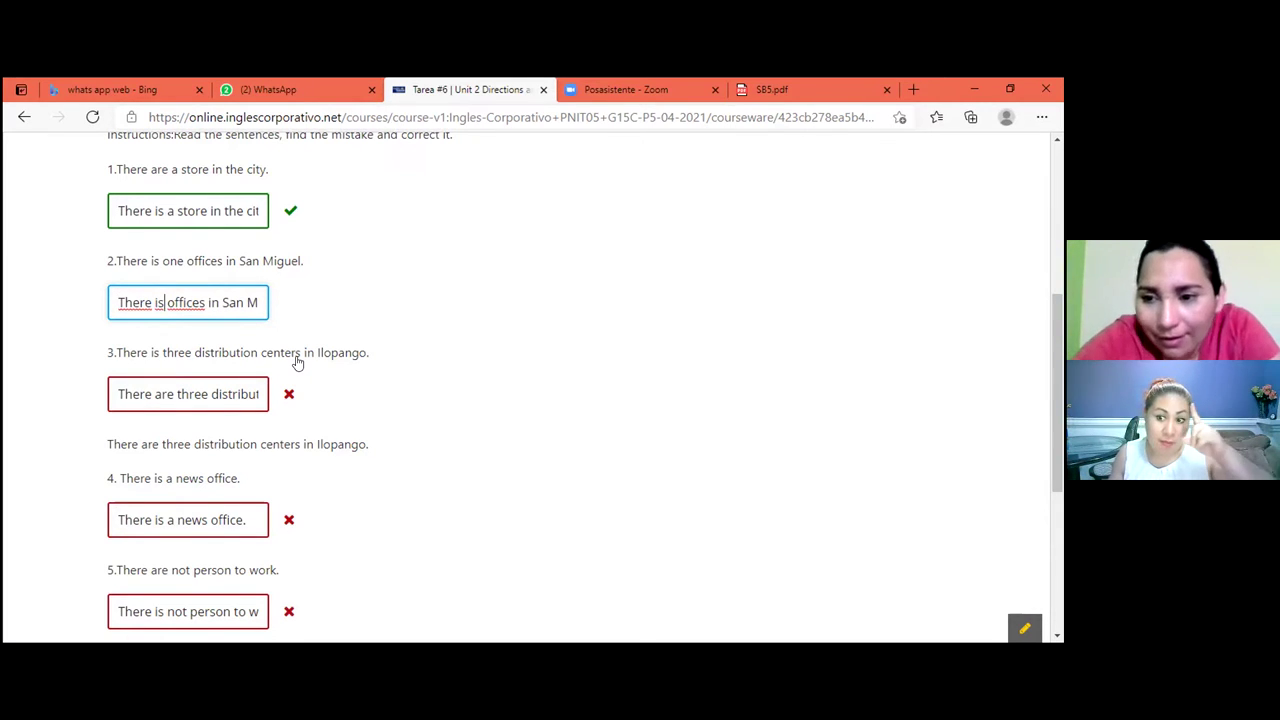
pyautogui.write('one')
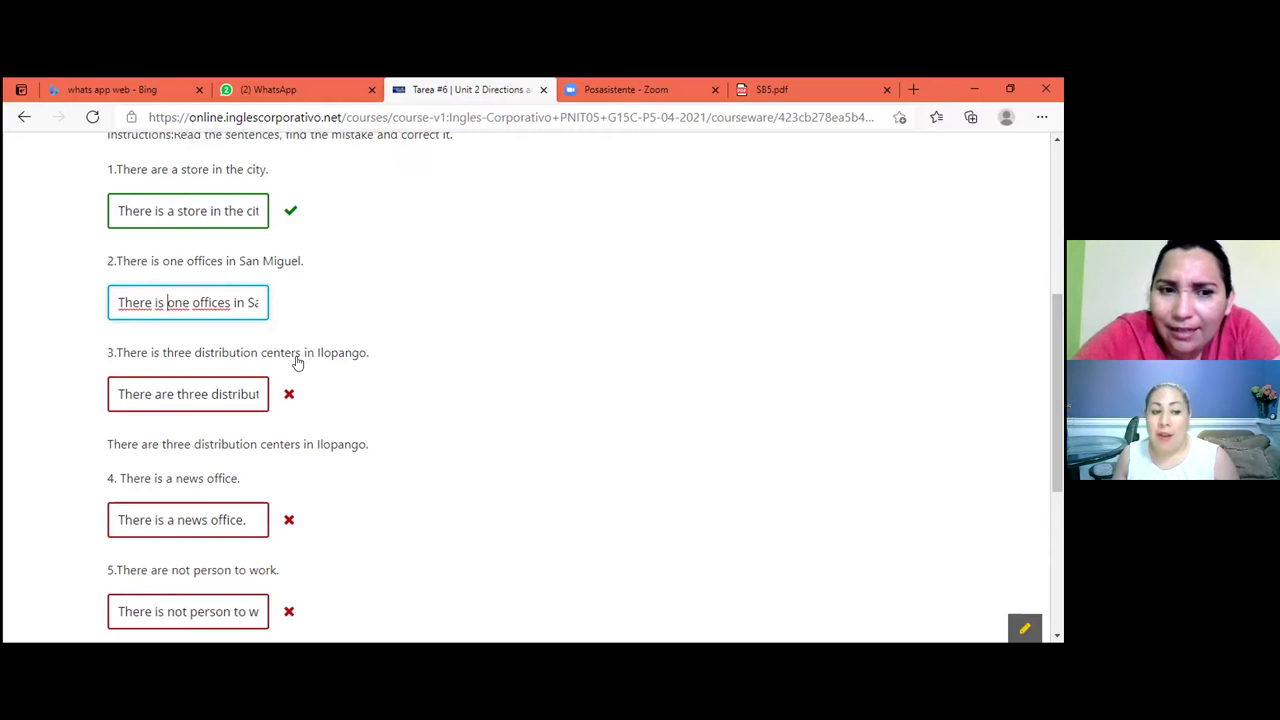
# Change "offices" to "office" in the answer to sentence 2 and submit the exercise.
pyautogui.press('Right')
pyautogui.press('Right')
pyautogui.press('Right')
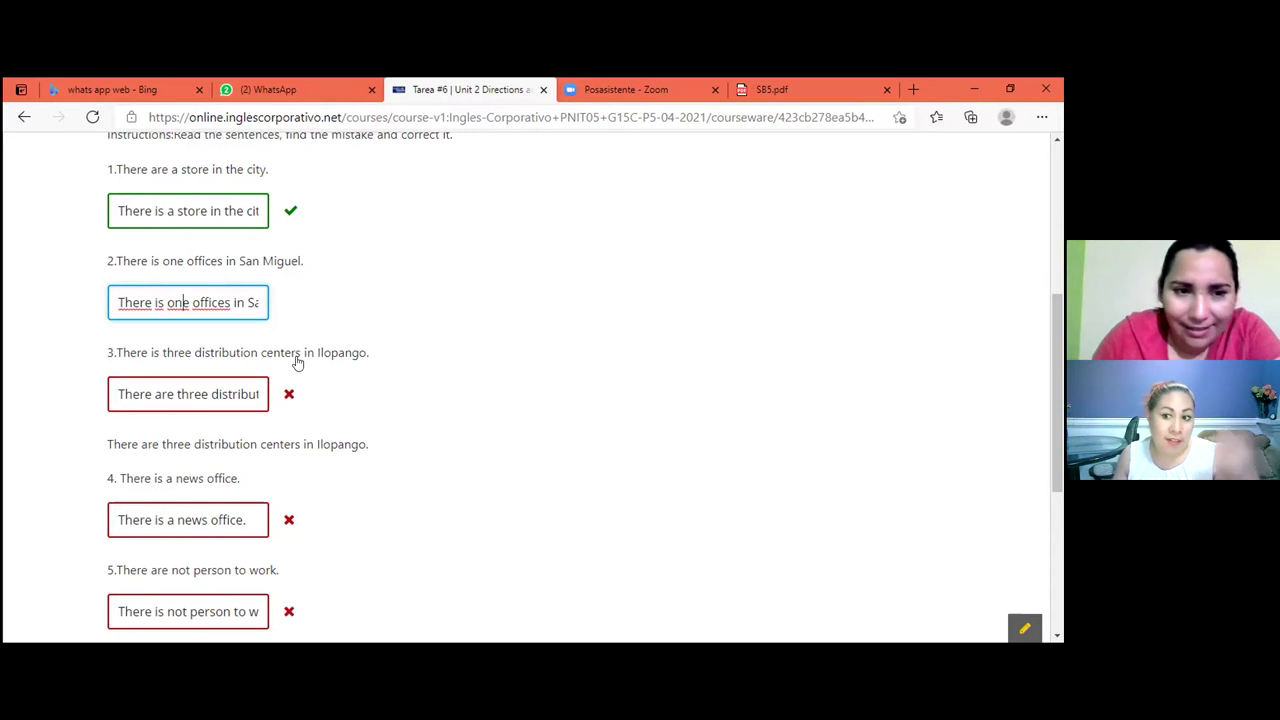
pyautogui.press('Right')
pyautogui.press('Right')
pyautogui.press('Right')
pyautogui.press('Right')
pyautogui.press('Right')
pyautogui.press('Right')
pyautogui.press('Right')
pyautogui.press('Right')
pyautogui.press('BackSpace')
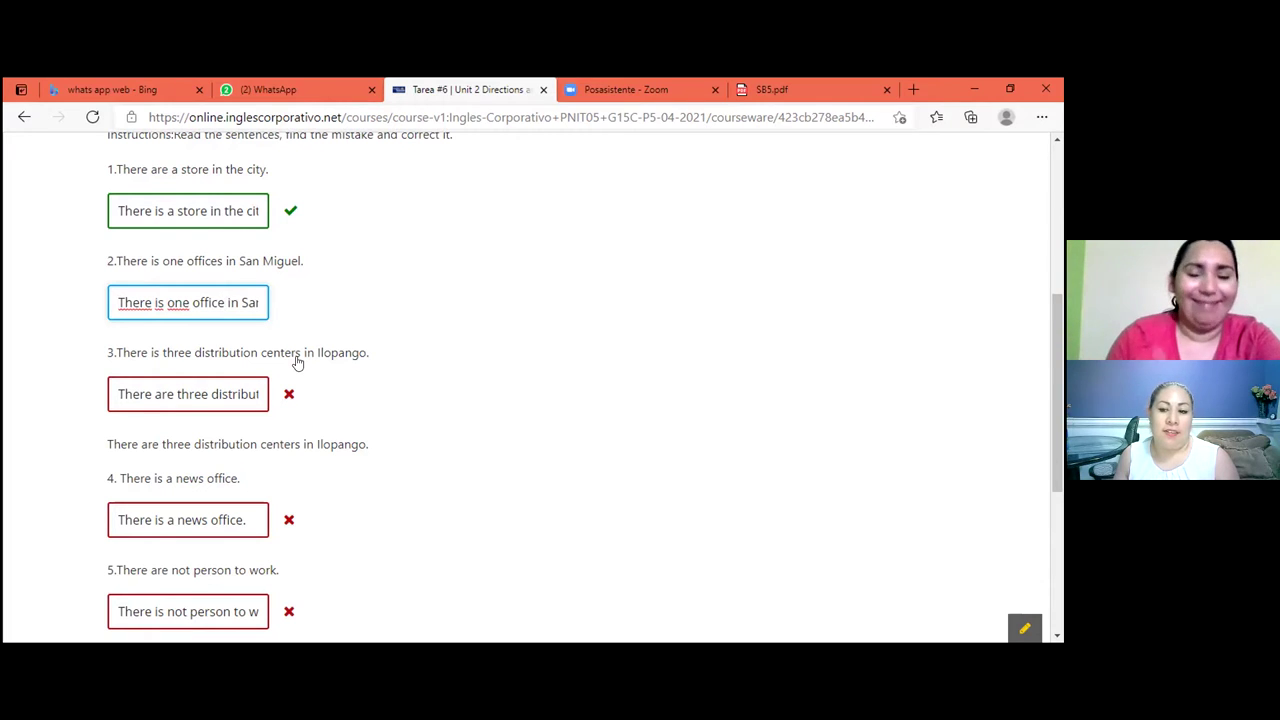
pyautogui.scroll(-4, 326, 309)
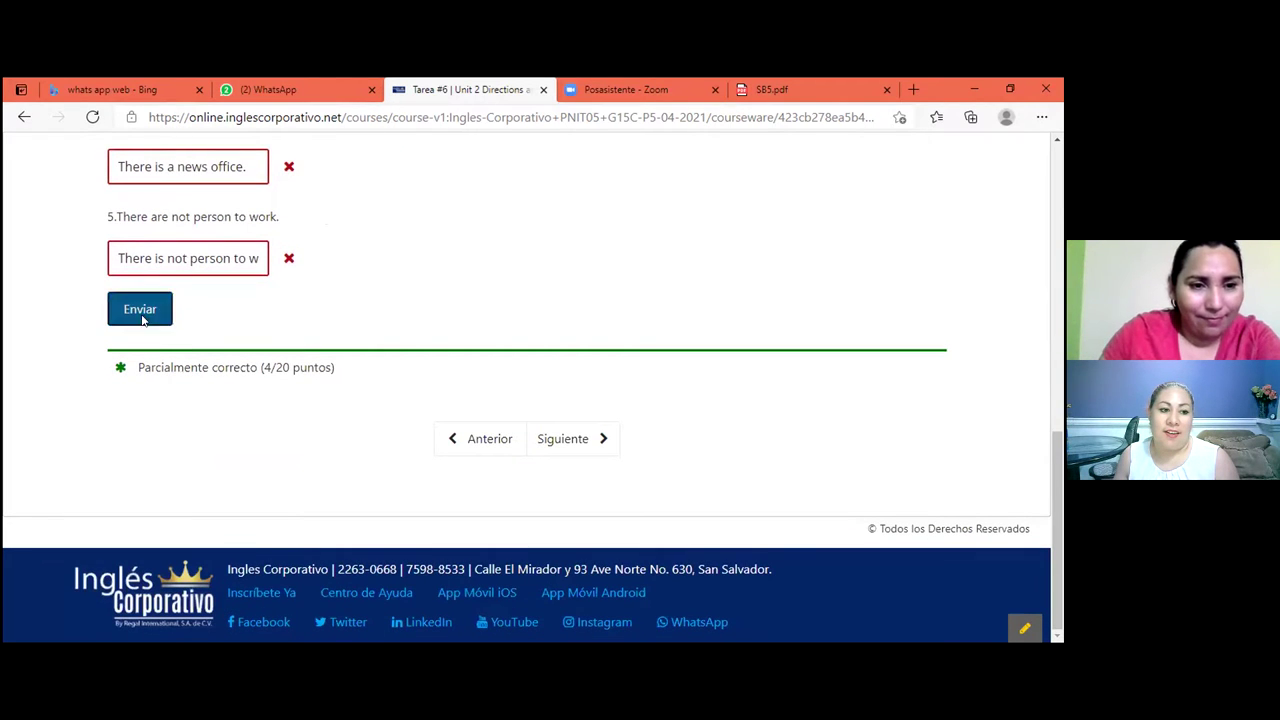
pyautogui.click(142, 316)
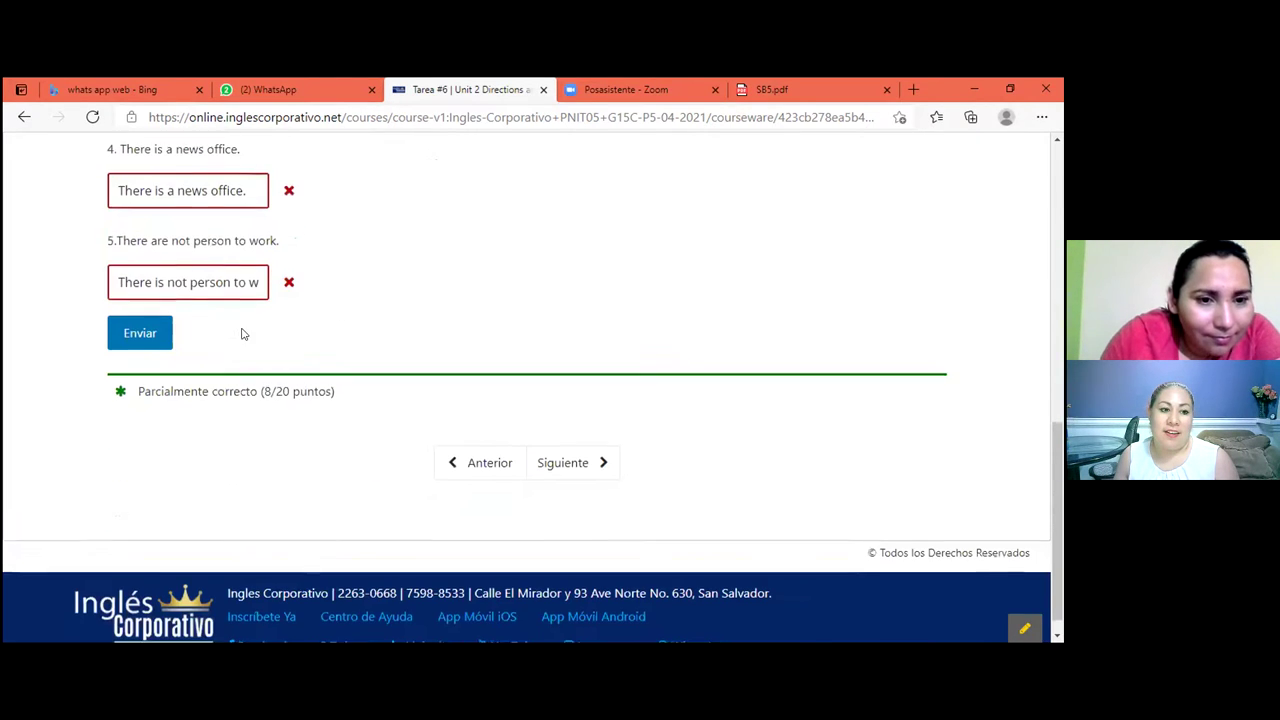
# Check the grading marks and read through the whole answer to sentence 3 for mistakes in wording, spacing or punctuation.
pyautogui.scroll(5, 250, 310)
pyautogui.scroll(-2, 231, 385)
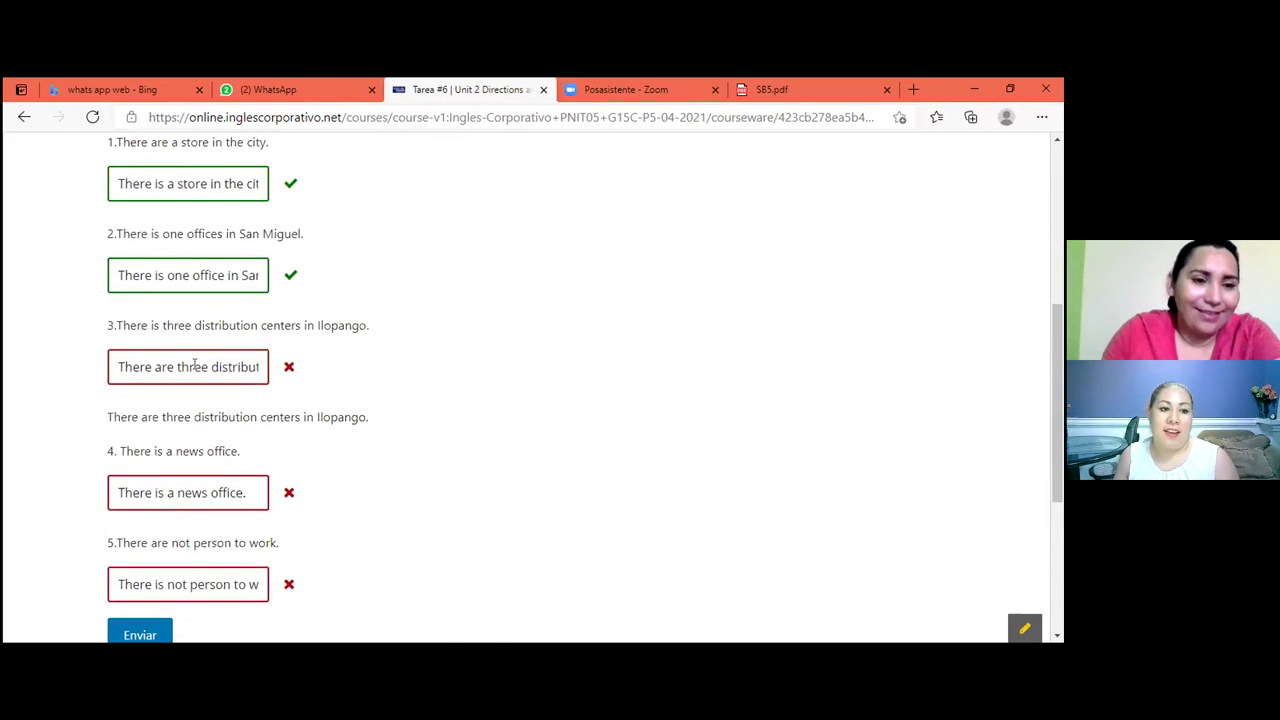
pyautogui.click(194, 366)
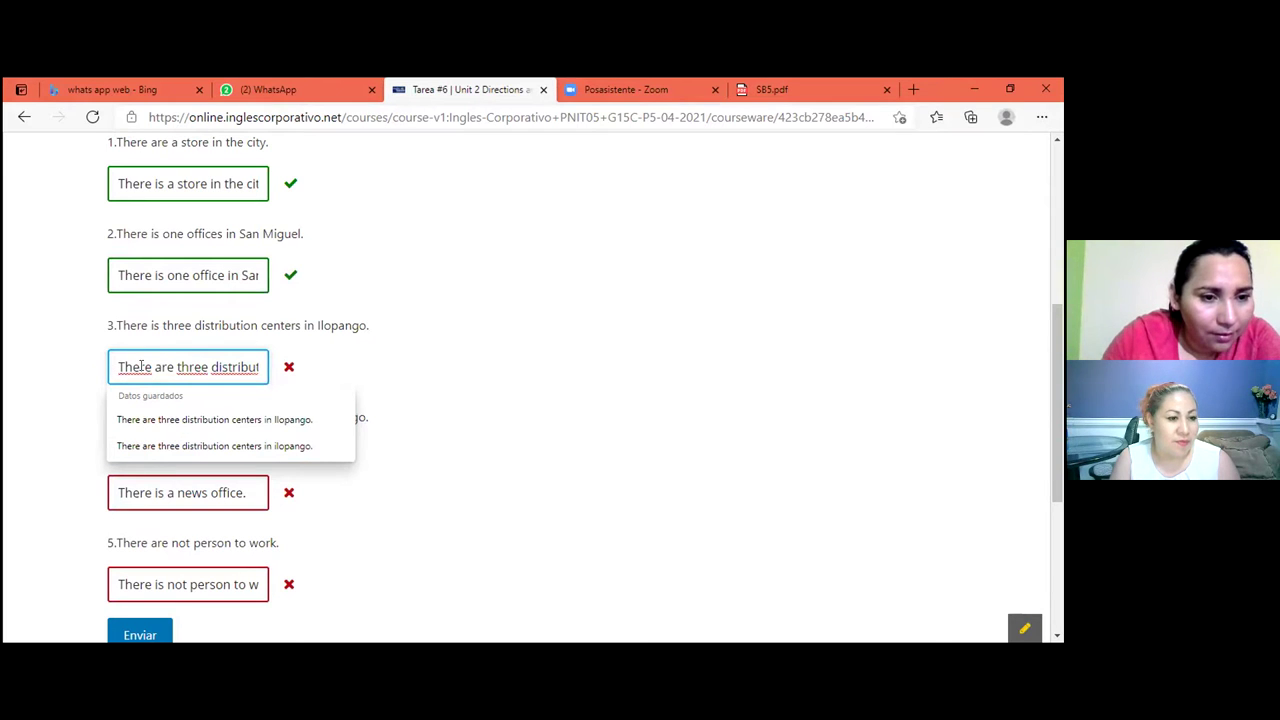
pyautogui.press('Right')
pyautogui.press('Right')
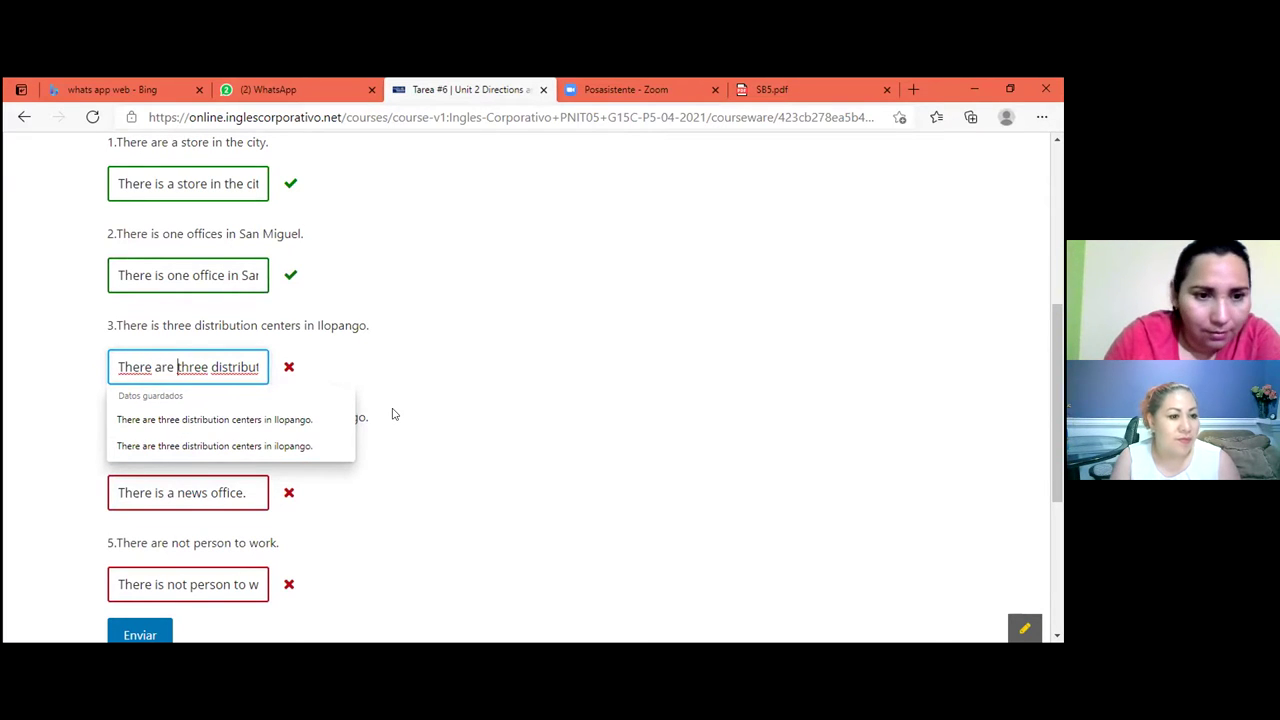
pyautogui.press('Right')
pyautogui.press('Right')
pyautogui.press('Right')
pyautogui.press('Right')
pyautogui.press('Right')
pyautogui.press('Right')
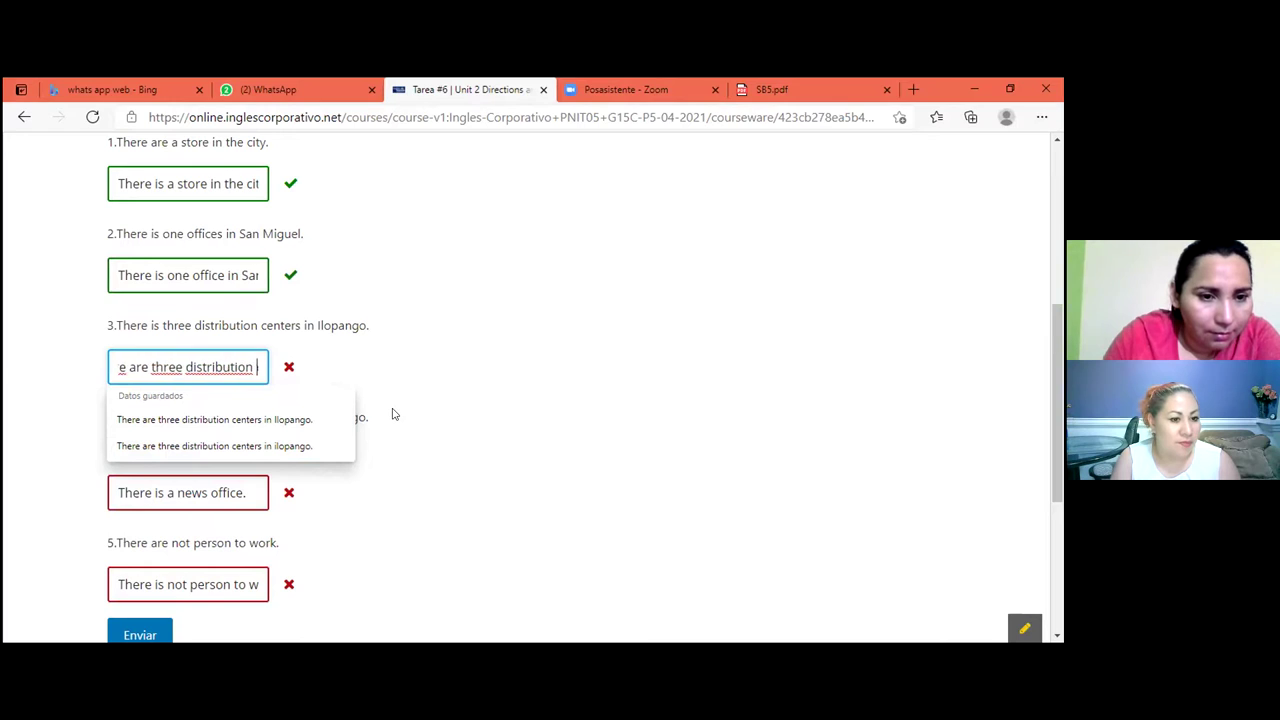
pyautogui.press('Right')
pyautogui.press('Right')
pyautogui.press('Right')
pyautogui.press('Right')
pyautogui.press('Right')
pyautogui.press('Right')
pyautogui.press('Right')
pyautogui.press('Right')
pyautogui.press('Right')
pyautogui.press('Right')
pyautogui.press('Right')
pyautogui.press('Right')
pyautogui.press('Right')
pyautogui.press('Right')
pyautogui.press('Right')
pyautogui.press('Right')
pyautogui.press('Right')
pyautogui.press('Right')
pyautogui.press('Right')
pyautogui.press('Left')
pyautogui.press('Left')
pyautogui.press('Left')
pyautogui.press('Left')
pyautogui.press('Left')
pyautogui.press('Left')
pyautogui.press('Left')
pyautogui.press('Left')
pyautogui.press('Left')
pyautogui.press('Left')
pyautogui.press('Left')
pyautogui.press('Left')
pyautogui.press('Left')
pyautogui.press('Left')
pyautogui.press('Left')
pyautogui.press('Left')
pyautogui.press('Left')
pyautogui.press('Left')
pyautogui.press('Left')
pyautogui.press('Left')
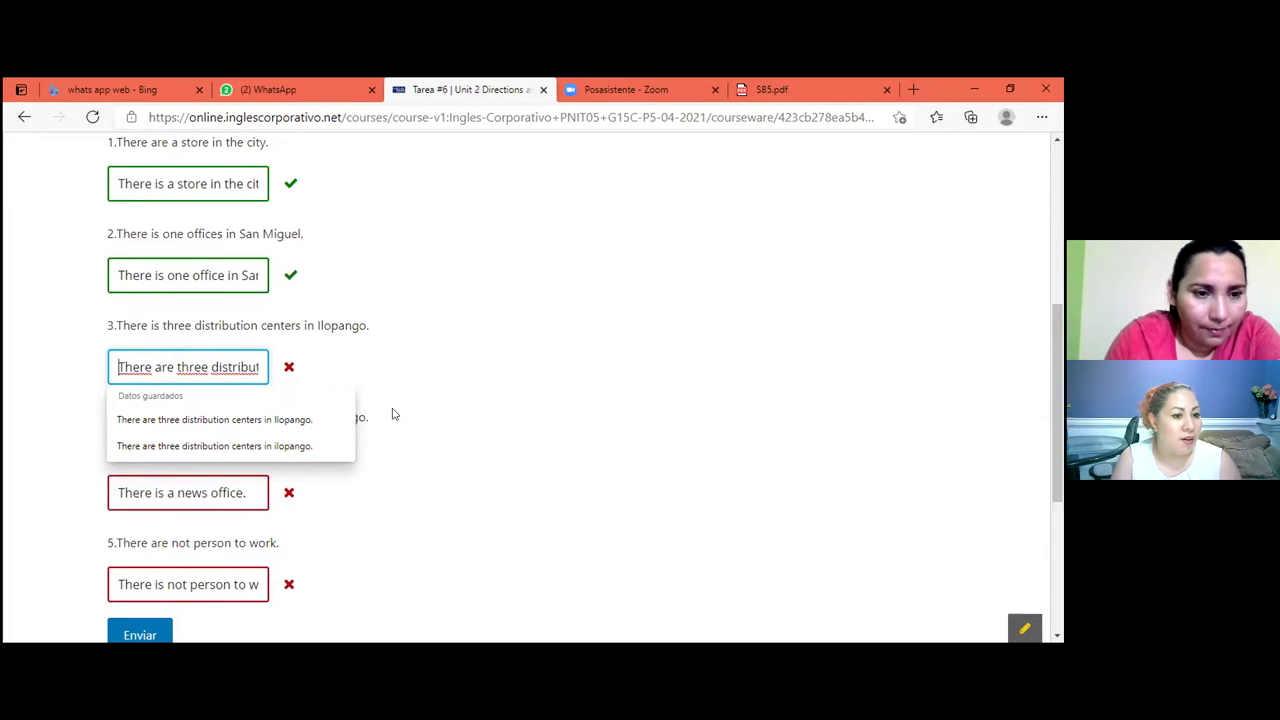
pyautogui.press('Right')
pyautogui.press('Right')
pyautogui.press('Right')
pyautogui.press('Right')
pyautogui.press('Right')
pyautogui.press('Right')
pyautogui.press('Right')
pyautogui.press('Right')
pyautogui.press('Right')
pyautogui.press('Right')
pyautogui.press('Right')
pyautogui.press('Right')
pyautogui.press('Right')
pyautogui.press('Right')
pyautogui.press('Right')
pyautogui.press('Right')
pyautogui.press('Right')
pyautogui.press('Right')
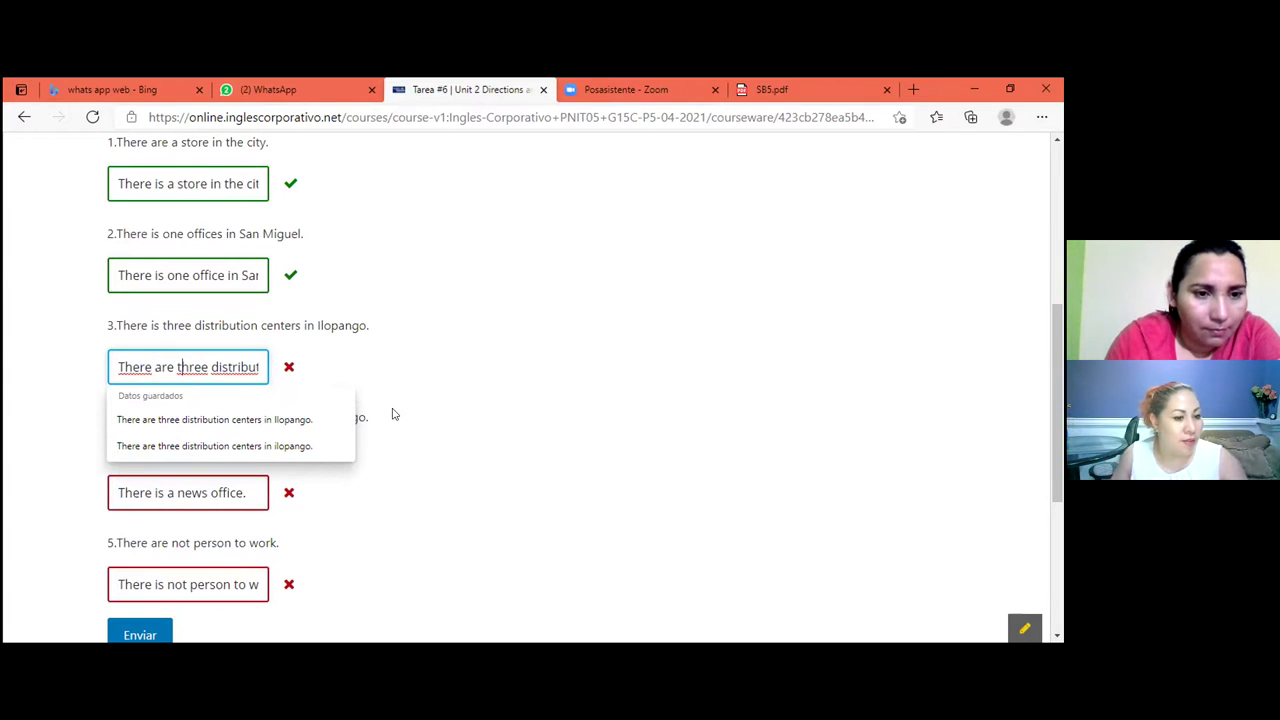
pyautogui.press('Right')
pyautogui.press('Right')
pyautogui.press('Right')
pyautogui.press('Right')
pyautogui.press('Right')
pyautogui.press('Right')
pyautogui.press('Right')
pyautogui.press('Right')
pyautogui.press('Right')
pyautogui.press('Right')
pyautogui.press('Right')
pyautogui.press('Right')
pyautogui.press('Right')
pyautogui.press('Right')
pyautogui.press('Right')
pyautogui.press('Right')
pyautogui.press('Right')
pyautogui.press('Right')
pyautogui.press('Right')
pyautogui.press('Right')
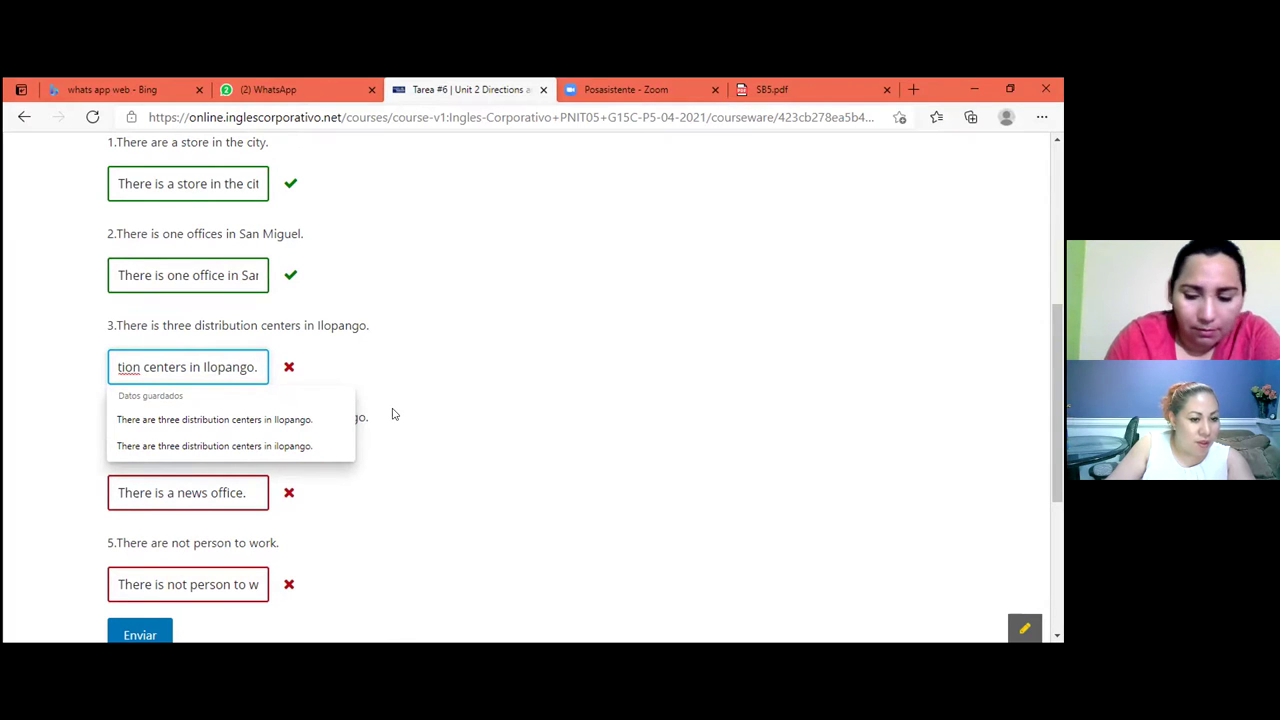
# Read back through the answer to sentence 3 to its beginning to look for the mistake.
pyautogui.press('Left')
pyautogui.press('Left')
pyautogui.press('Left')
pyautogui.press('Left')
pyautogui.press('Left')
pyautogui.press('Left')
pyautogui.press('Left')
pyautogui.press('Left')
pyautogui.press('Left')
pyautogui.press('Left')
pyautogui.press('Left')
pyautogui.press('Left')
pyautogui.press('Left')
pyautogui.press('Left')
pyautogui.press('Left')
pyautogui.press('Left')
pyautogui.press('Left')
pyautogui.press('Left')
pyautogui.press('Left')
pyautogui.press('Left')
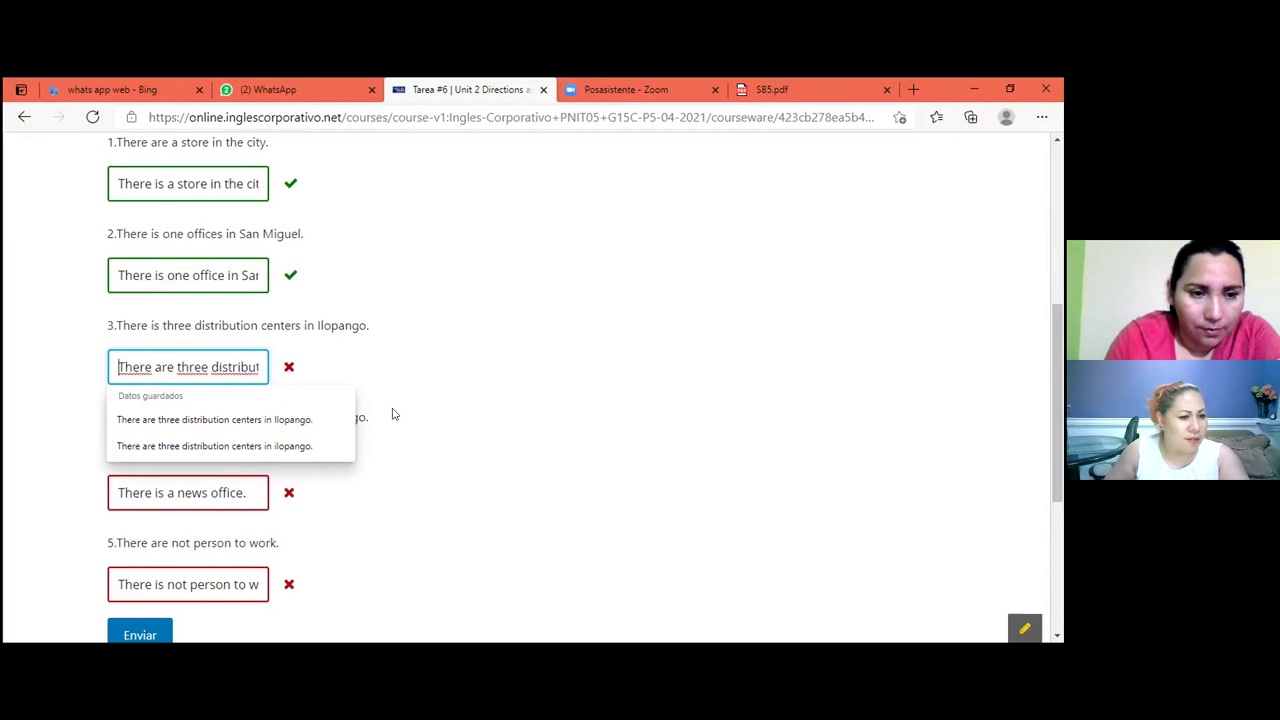
# Submit the exercise again with the same answer to sentence 3 and check its grading mark.
pyautogui.scroll(-3, 400, 400)
pyautogui.click(120, 312)
pyautogui.scroll(6, 177, 309)
pyautogui.scroll(-2, 205, 320)
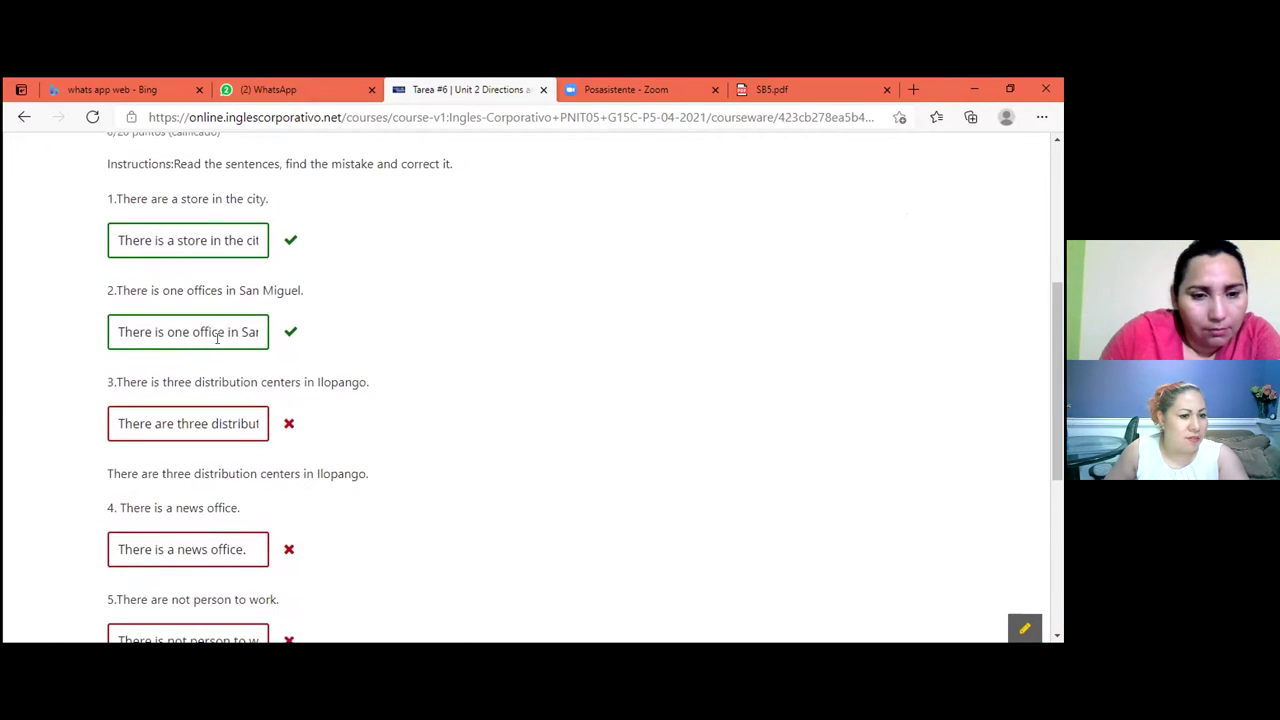
# Compare the wording and spacing of the answer to sentence 3 with the given sentence.
pyautogui.click(178, 425)
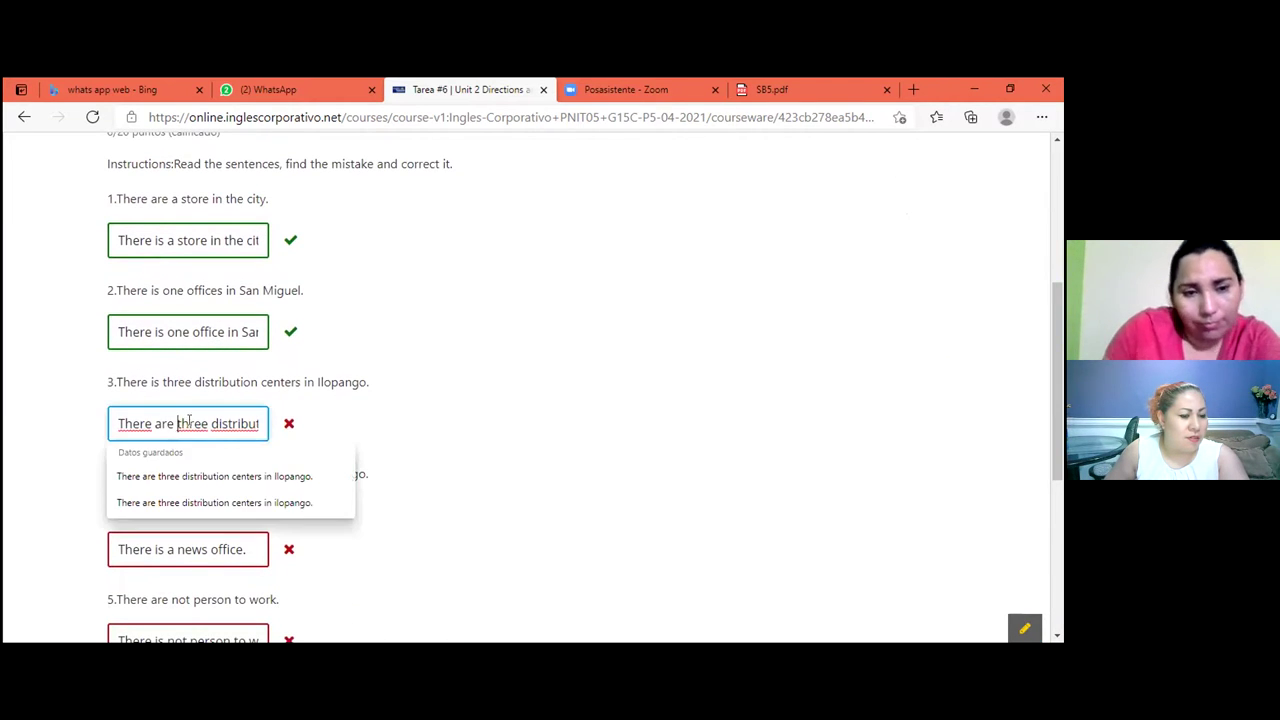
pyautogui.press('Right')
pyautogui.press('Right')
pyautogui.press('Right')
pyautogui.press('Right')
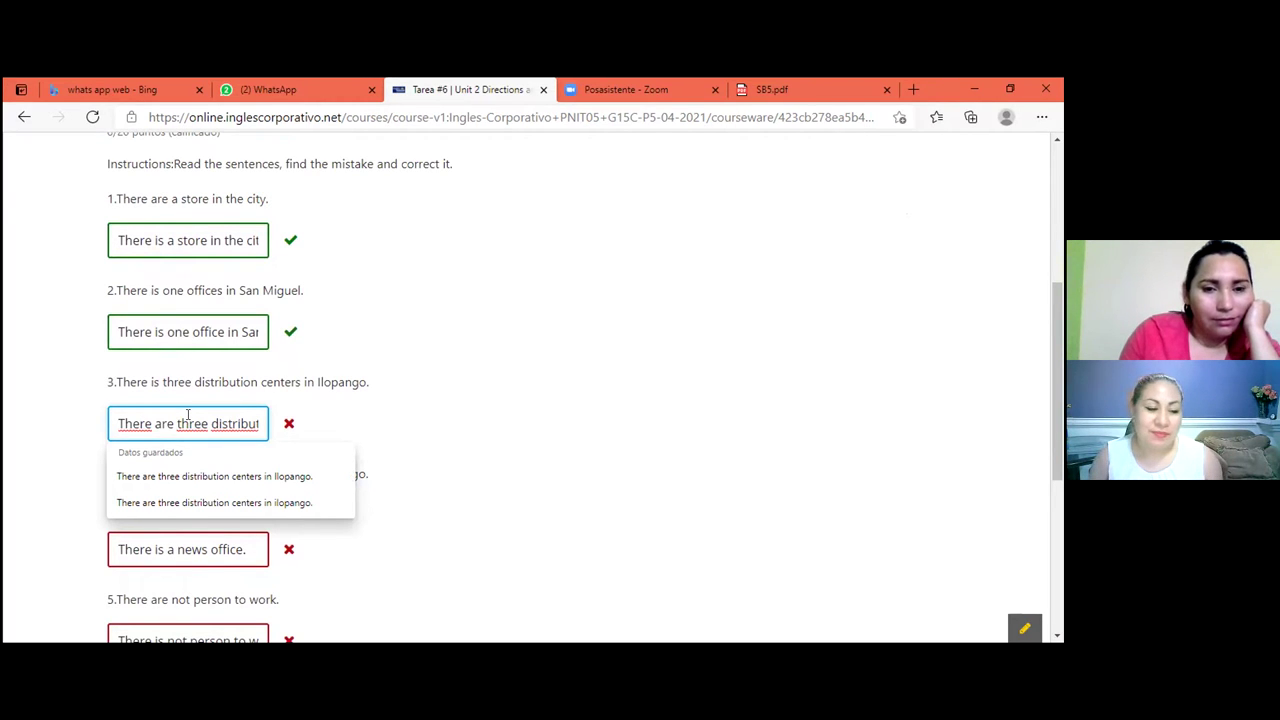
pyautogui.press('Left')
pyautogui.press('Left')
pyautogui.press('Left')
pyautogui.press('Left')
pyautogui.press('Left')
pyautogui.press('Left')
pyautogui.press('Left')
pyautogui.press('Left')
pyautogui.press('Left')
pyautogui.press('Left')
pyautogui.press('Left')
pyautogui.press('Left')
pyautogui.press('Left')
pyautogui.press('Left')
pyautogui.press('Left')
pyautogui.press('Left')
pyautogui.press('Left')
pyautogui.press('Left')
pyautogui.press('Left')
pyautogui.press('Left')
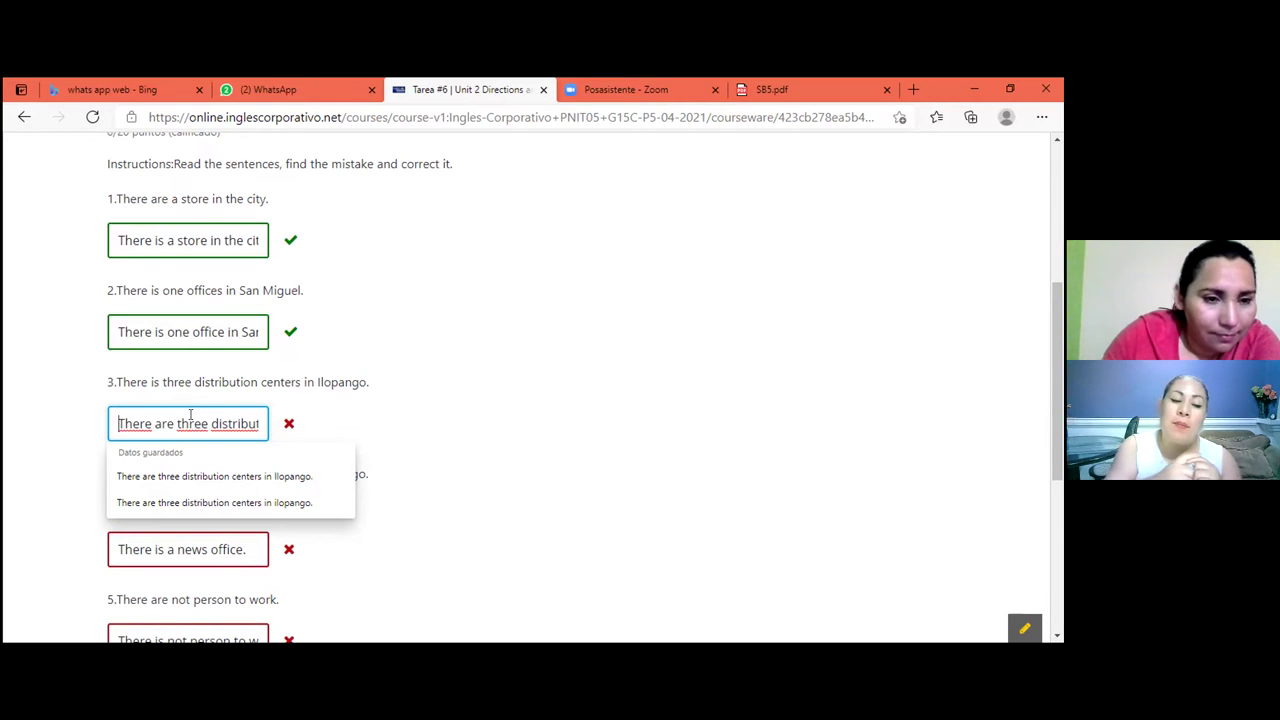
# Replace the whole answer to sentence 3 with the single word "are", submit the exercise and check the mark.
pyautogui.click(176, 421)
pyautogui.press('Delete')
pyautogui.press('Delete')
pyautogui.press('Delete')
pyautogui.press('Delete')
pyautogui.press('Delete')
pyautogui.press('Delete')
pyautogui.press('Delete')
pyautogui.press('Delete')
pyautogui.press('Delete')
pyautogui.press('Delete')
pyautogui.press('Delete')
pyautogui.press('Delete')
pyautogui.press('Delete')
pyautogui.press('Delete')
pyautogui.press('Delete')
pyautogui.press('Delete')
pyautogui.press('Delete')
pyautogui.press('Delete')
pyautogui.press('Delete')
pyautogui.press('Delete')
pyautogui.press('Delete')
pyautogui.press('Delete')
pyautogui.press('Delete')
pyautogui.press('Delete')
pyautogui.press('Delete')
pyautogui.press('Delete')
pyautogui.press('Delete')
pyautogui.press('Delete')
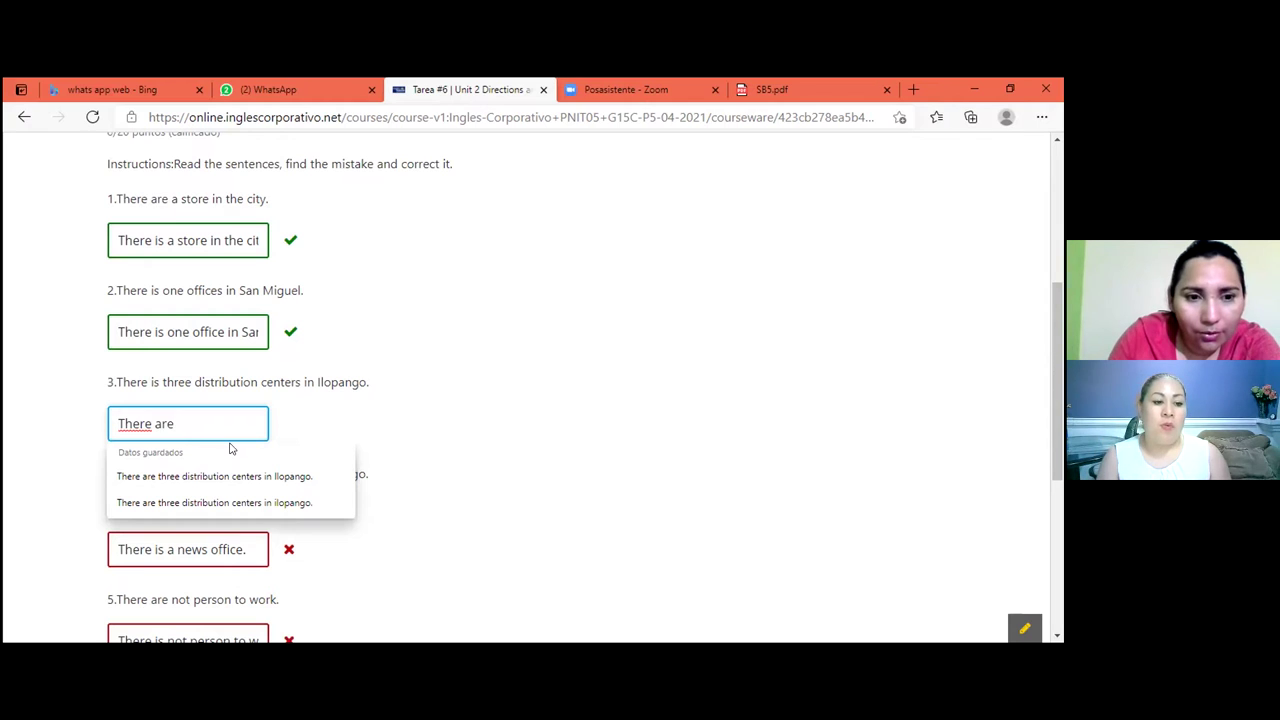
pyautogui.press('BackSpace')
pyautogui.press('BackSpace')
pyautogui.press('BackSpace')
pyautogui.press('BackSpace')
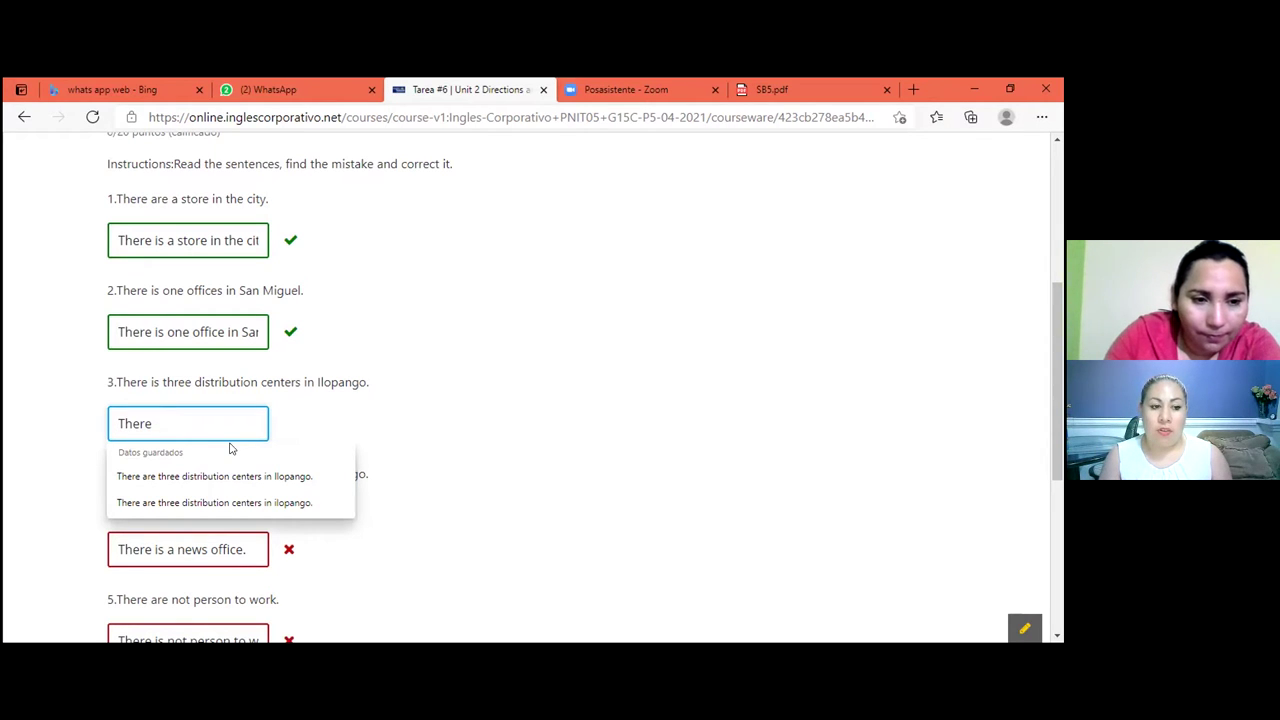
pyautogui.press('BackSpace')
pyautogui.press('BackSpace')
pyautogui.press('BackSpace')
pyautogui.press('BackSpace')
pyautogui.press('BackSpace')
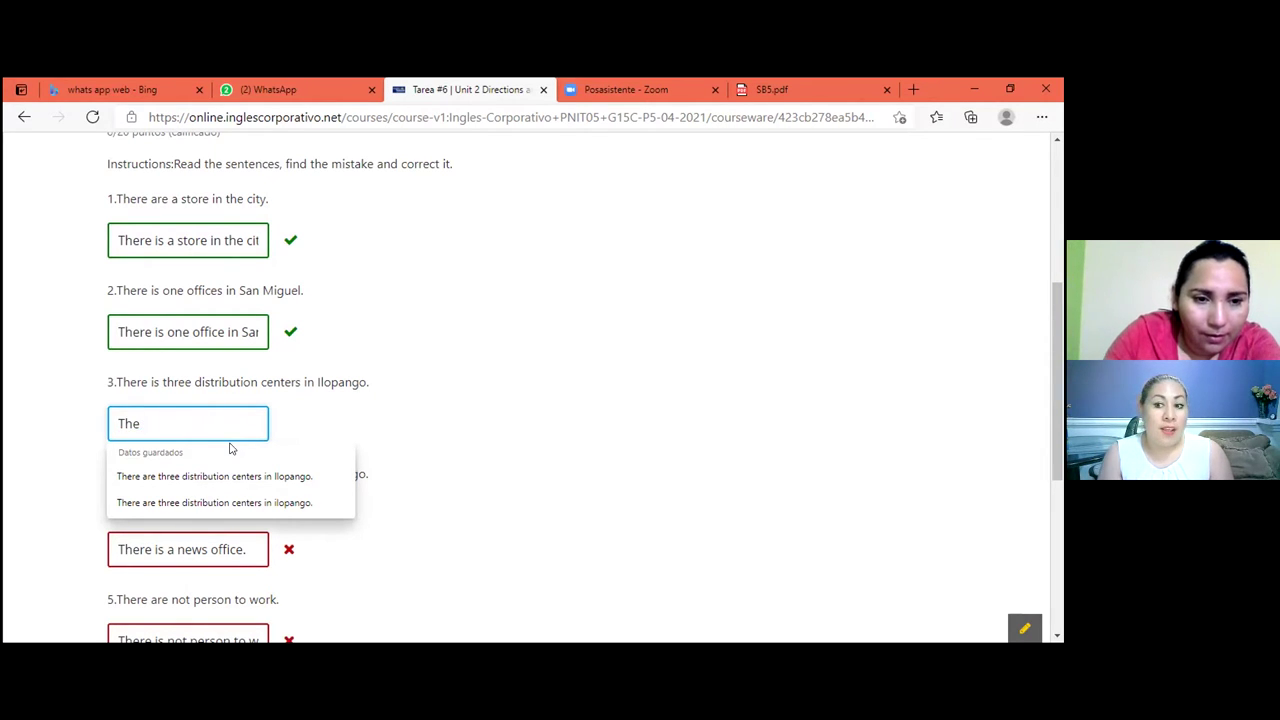
pyautogui.write('are')
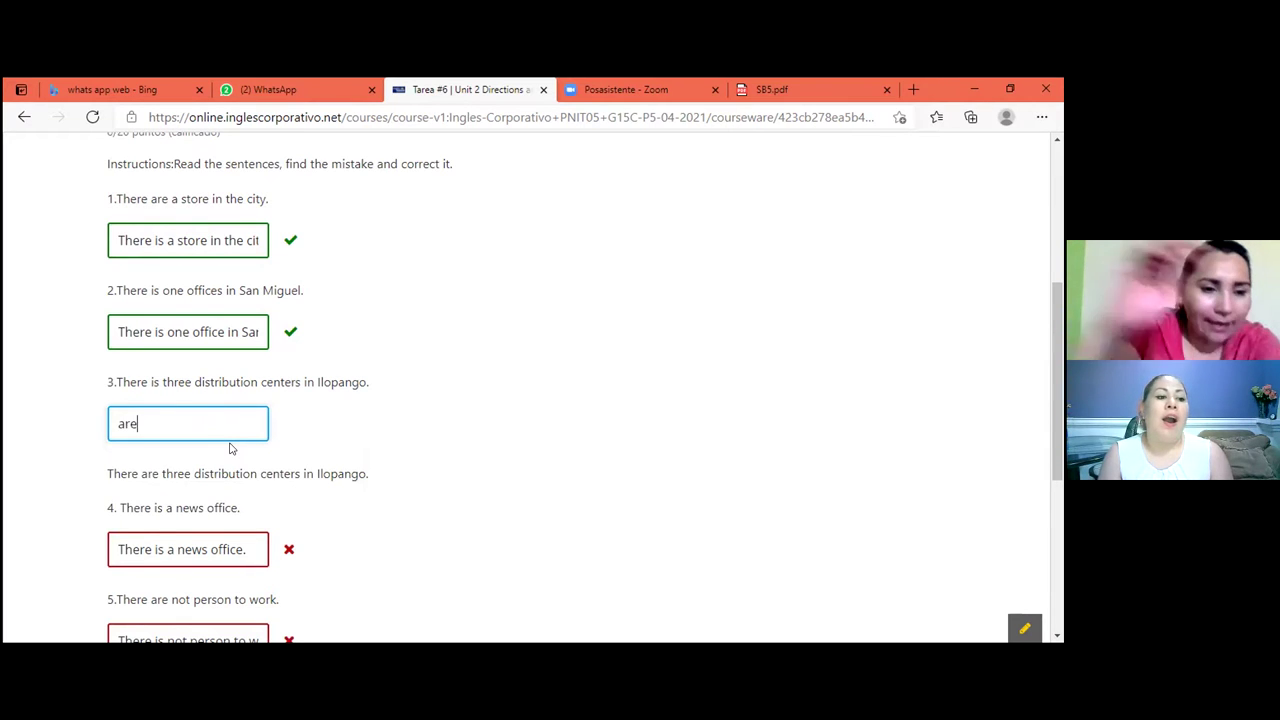
pyautogui.scroll(-5, 228, 444)
pyautogui.click(139, 310)
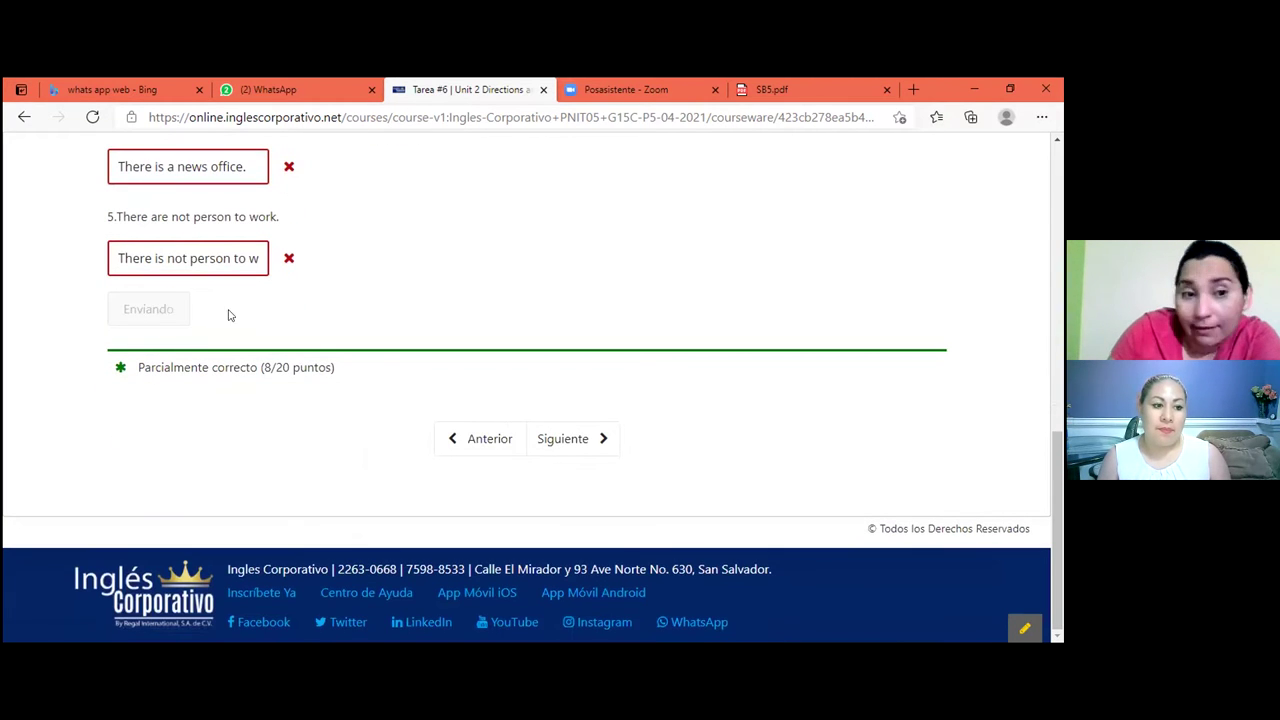
pyautogui.scroll(1, 265, 355)
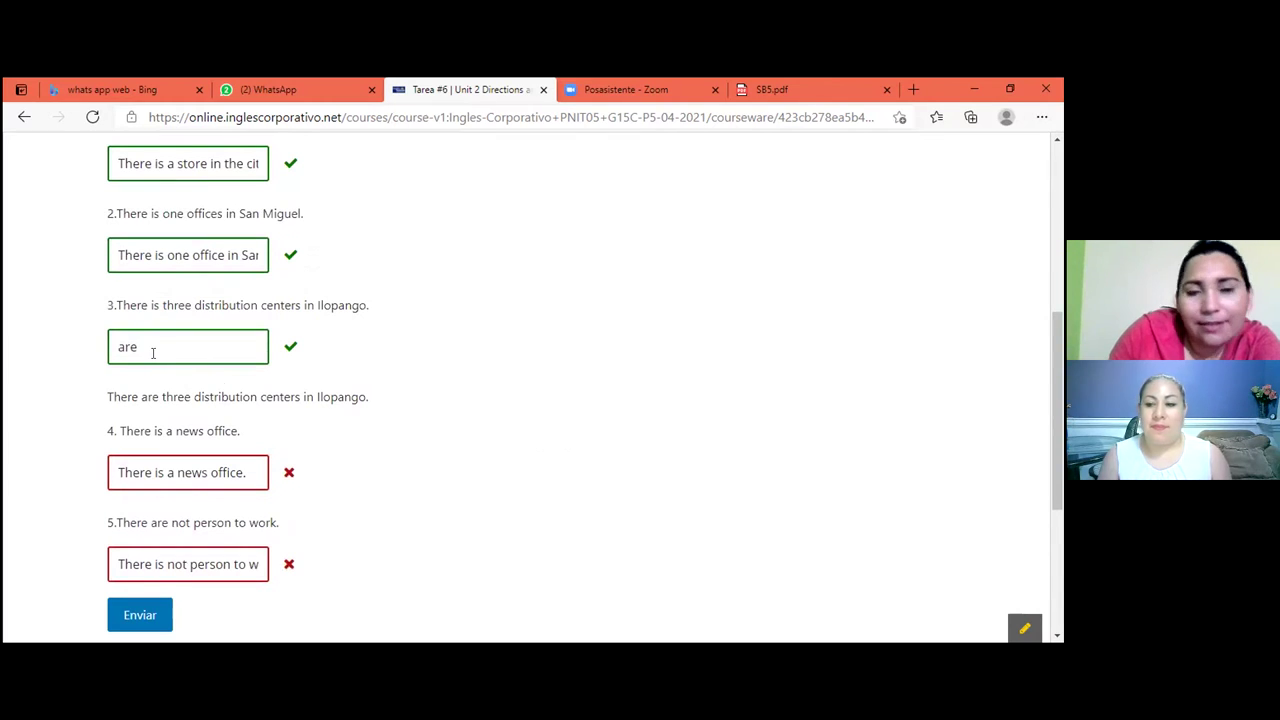
# Change "news" to "new" in the answer to sentence 4 and submit the exercise.
pyautogui.scroll(-1, 185, 460)
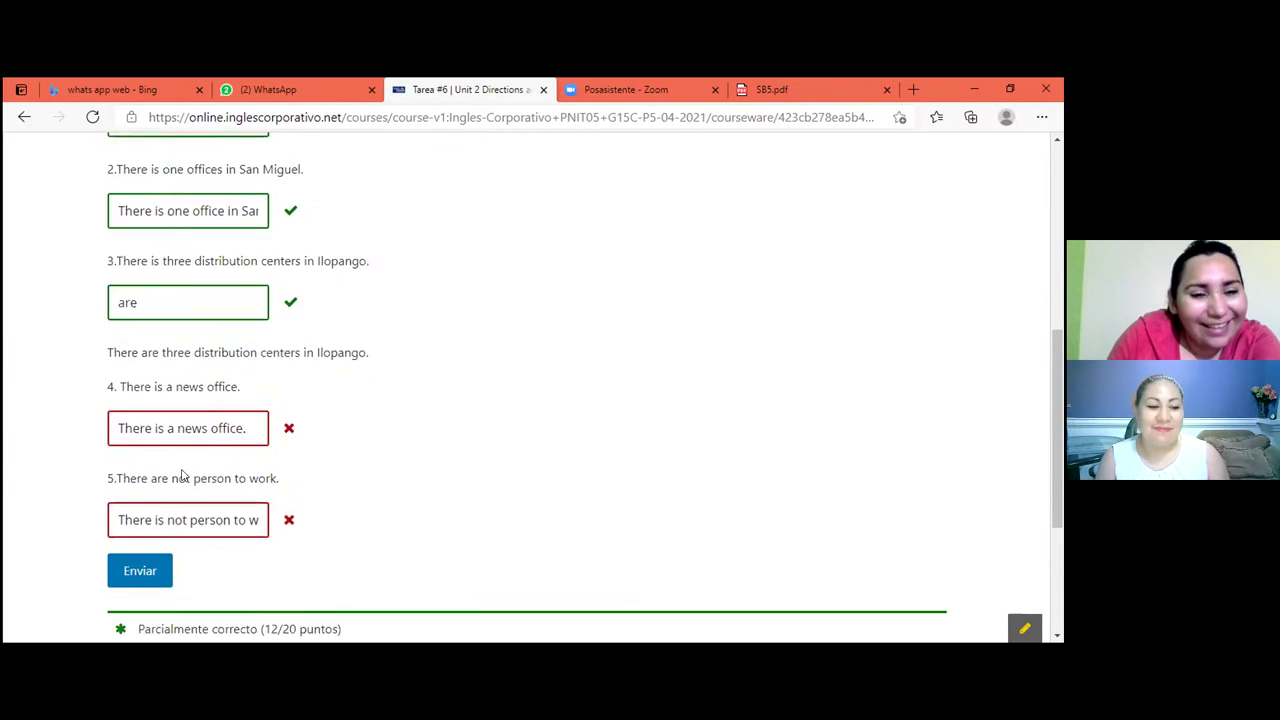
pyautogui.scroll(-1, 182, 476)
pyautogui.click(157, 396)
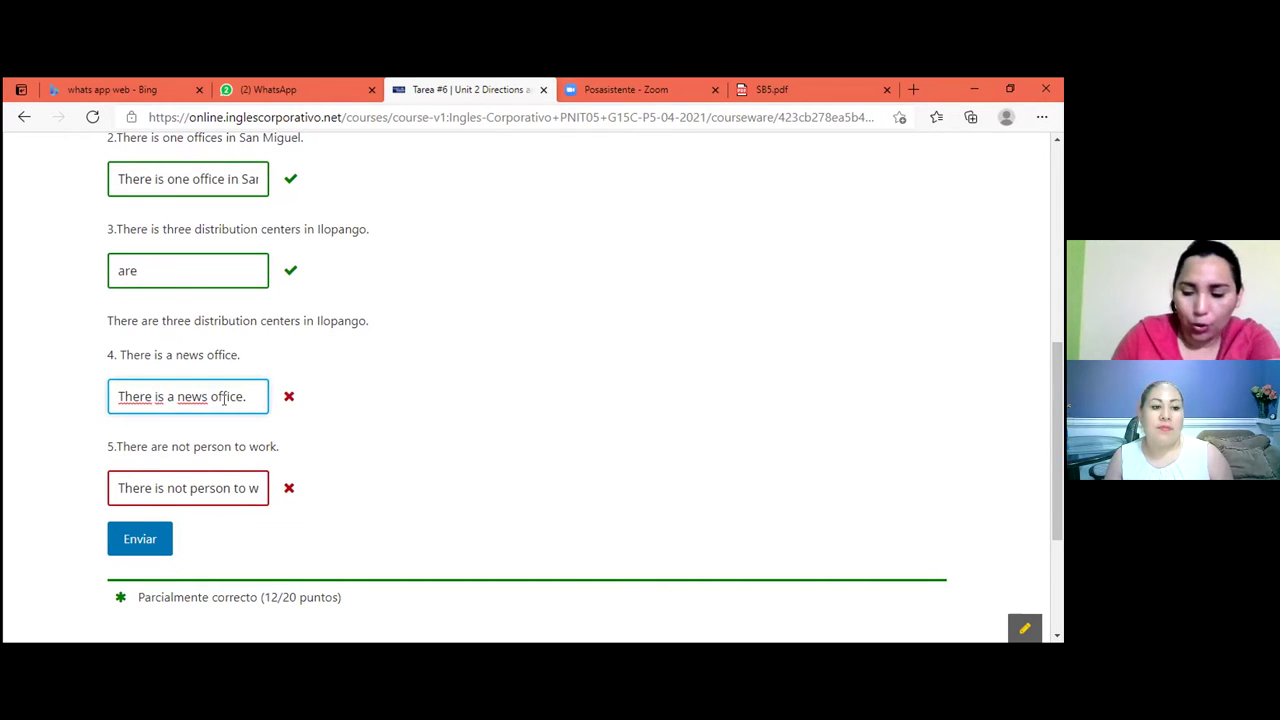
pyautogui.press('Right')
pyautogui.press('Right')
pyautogui.press('Right')
pyautogui.press('Right')
pyautogui.press('Right')
pyautogui.press('Right')
pyautogui.press('BackSpace')
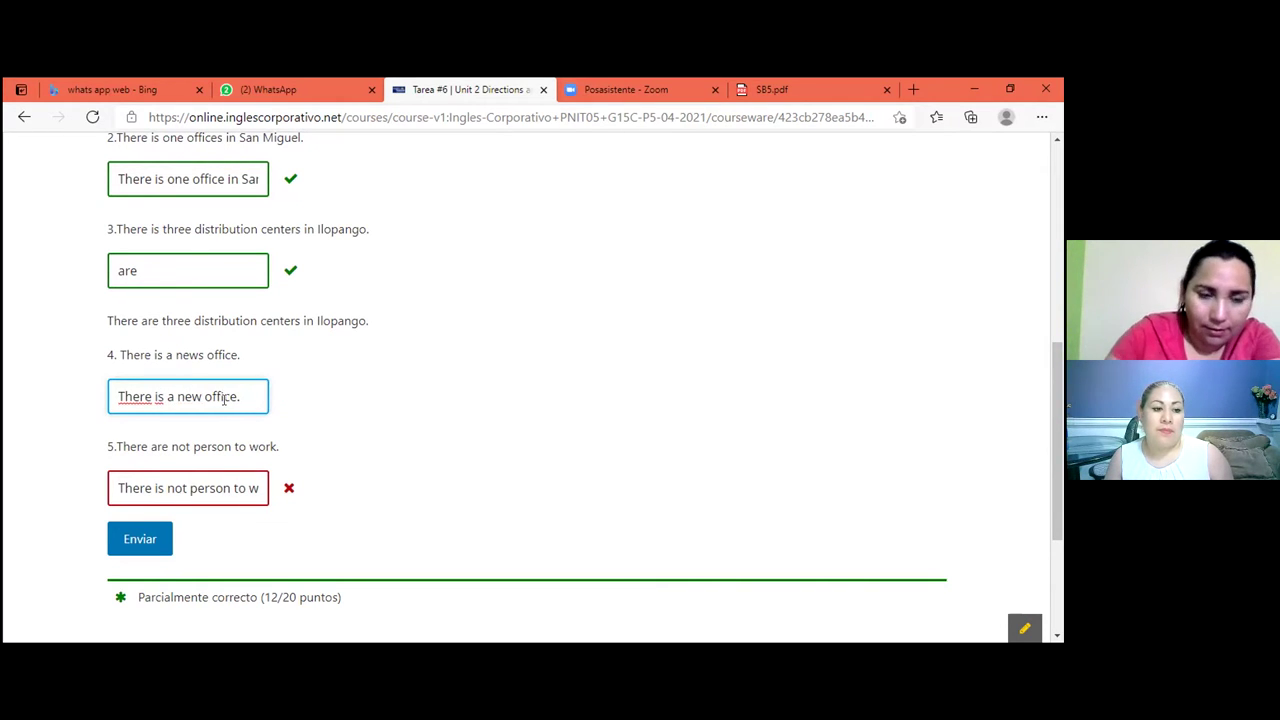
pyautogui.click(137, 546)
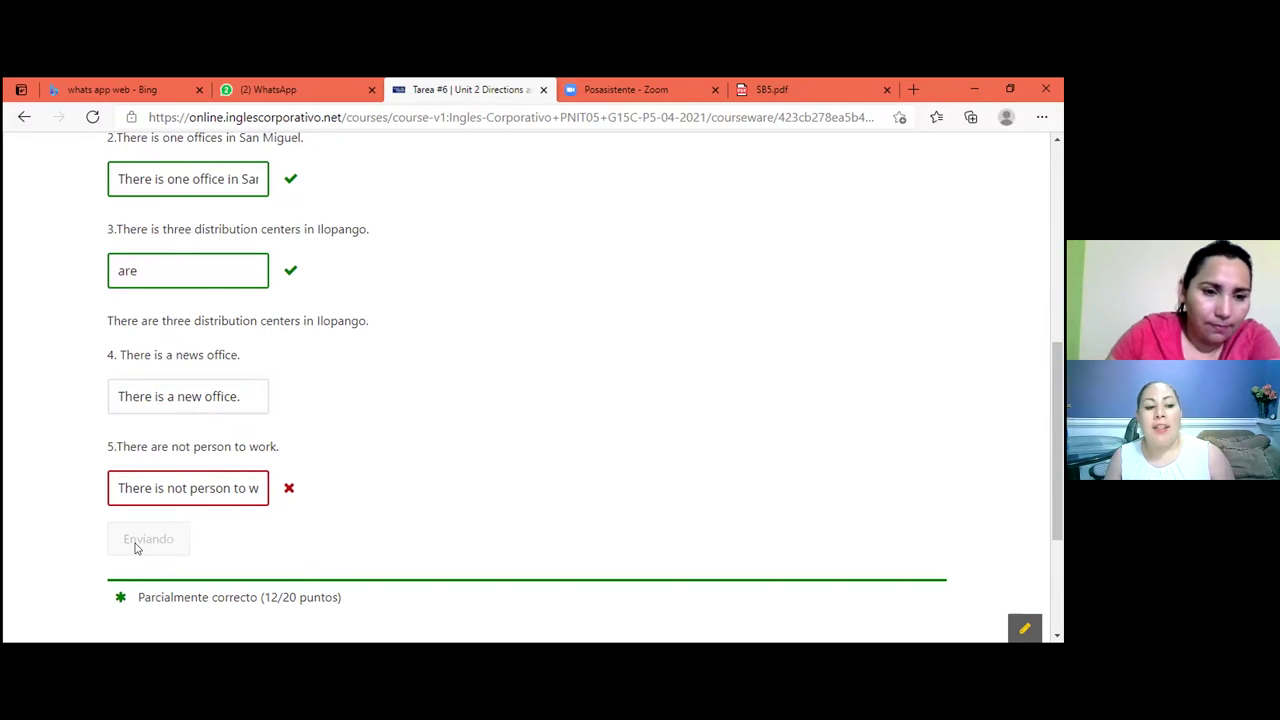
# Try "are" in place of the whole answer to sentence 5 and submit the exercise.
pyautogui.click(157, 489)
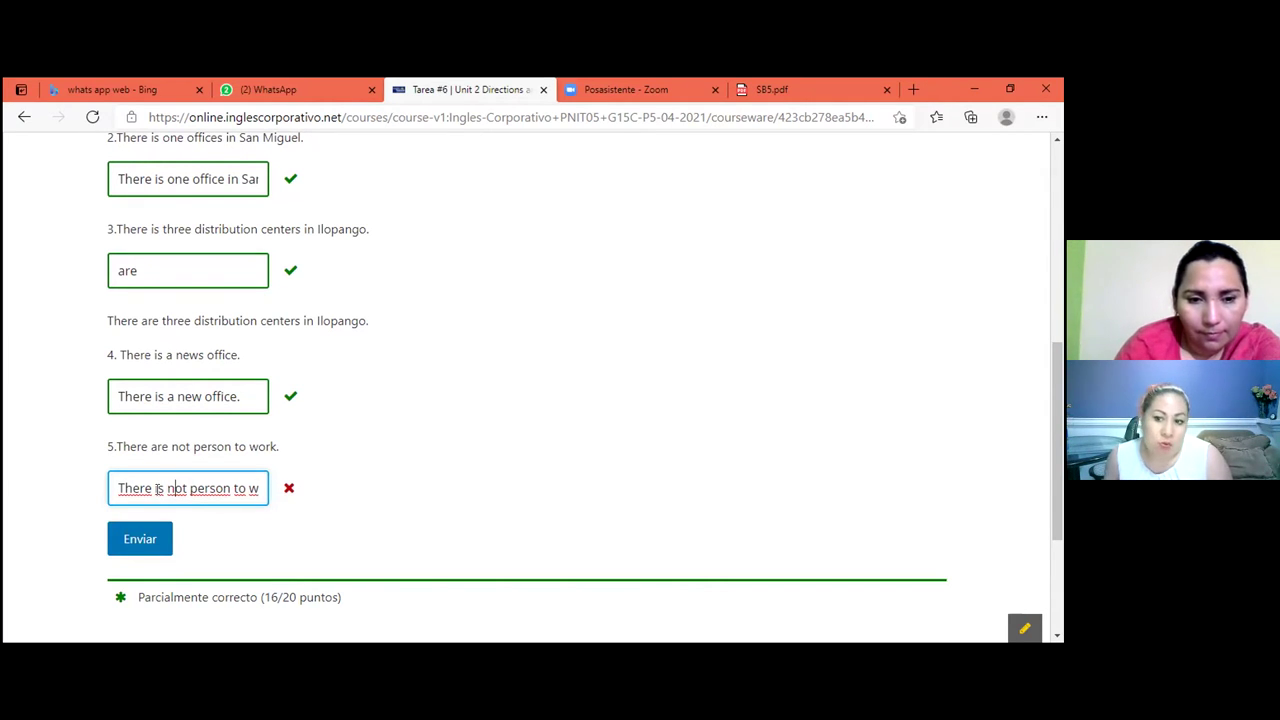
pyautogui.press('End')
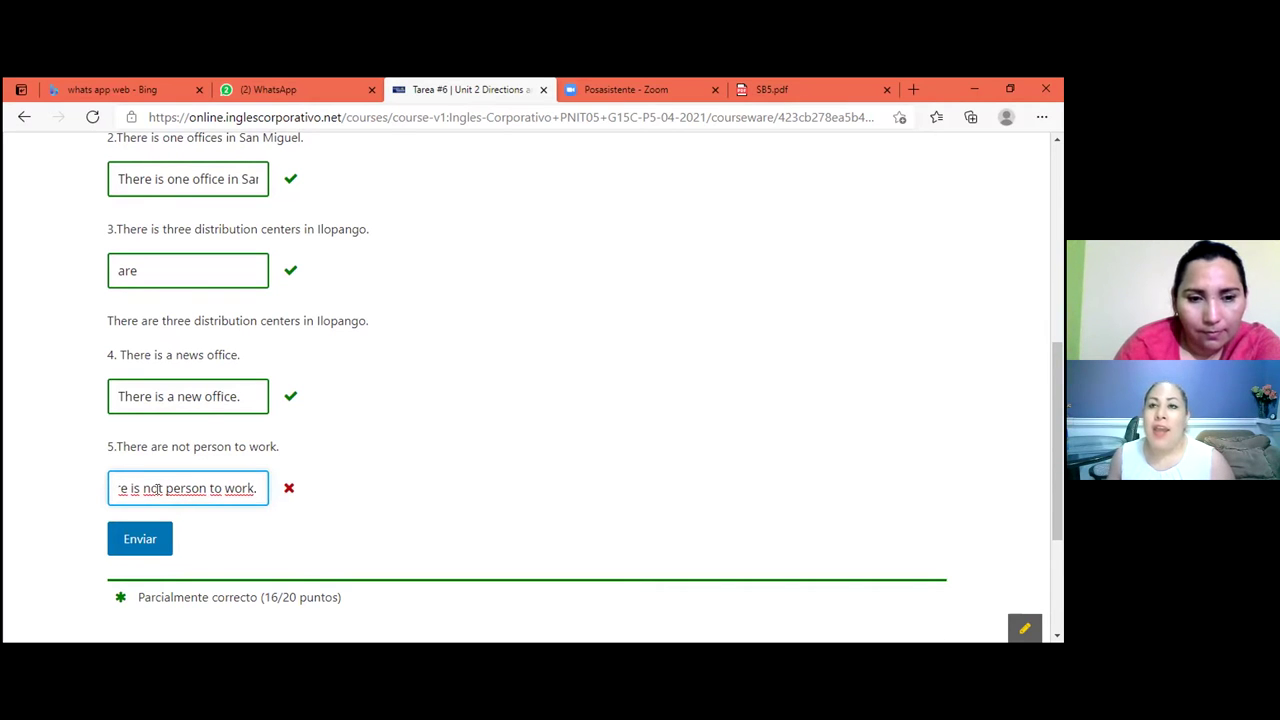
pyautogui.press('BackSpace')
pyautogui.press('BackSpace')
pyautogui.press('BackSpace')
pyautogui.press('BackSpace')
pyautogui.press('BackSpace')
pyautogui.press('BackSpace')
pyautogui.press('BackSpace')
pyautogui.press('BackSpace')
pyautogui.press('BackSpace')
pyautogui.press('BackSpace')
pyautogui.press('BackSpace')
pyautogui.press('BackSpace')
pyautogui.press('BackSpace')
pyautogui.press('BackSpace')
pyautogui.press('BackSpace')
pyautogui.press('BackSpace')
pyautogui.press('BackSpace')
pyautogui.press('BackSpace')
pyautogui.press('BackSpace')
pyautogui.press('BackSpace')
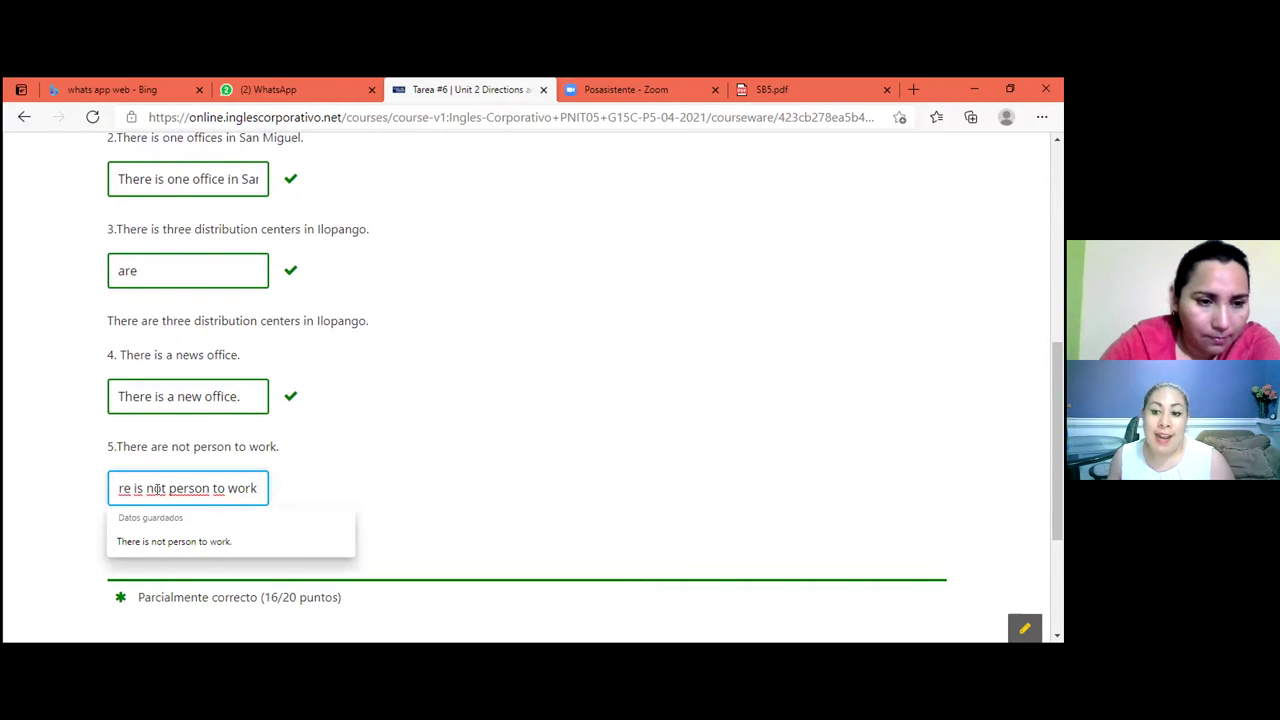
pyautogui.write('are')
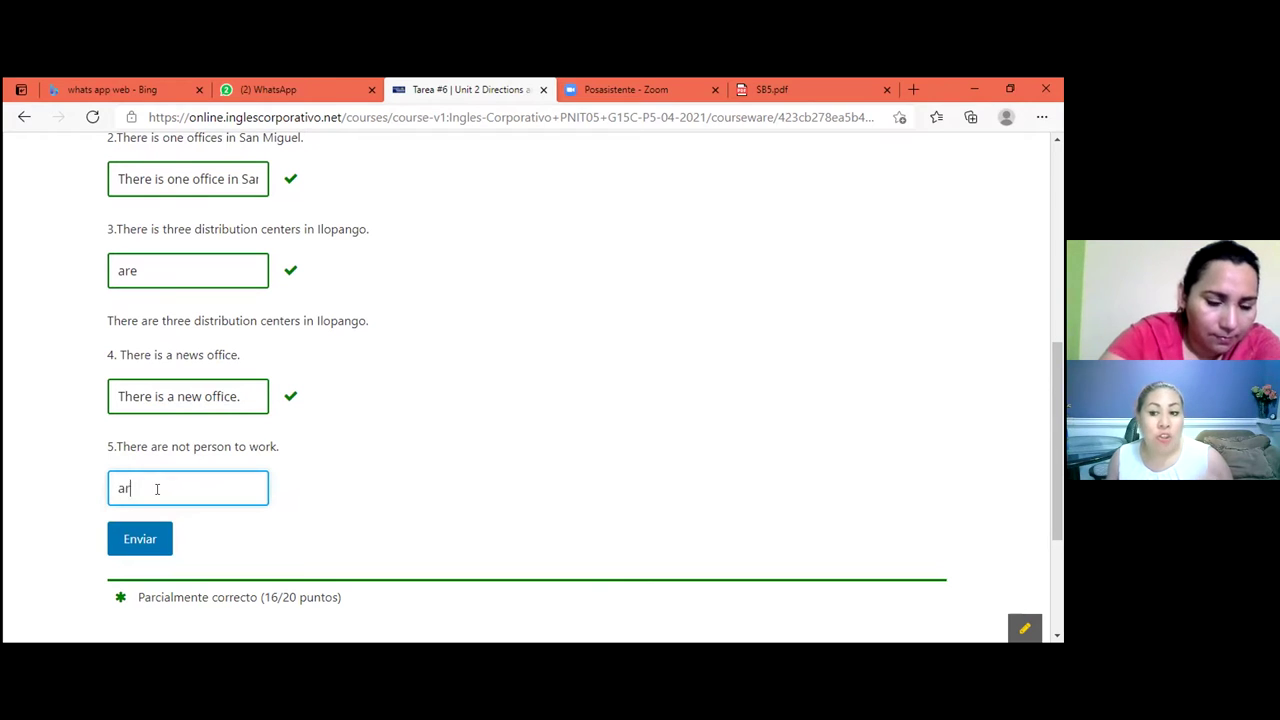
pyautogui.click(152, 536)
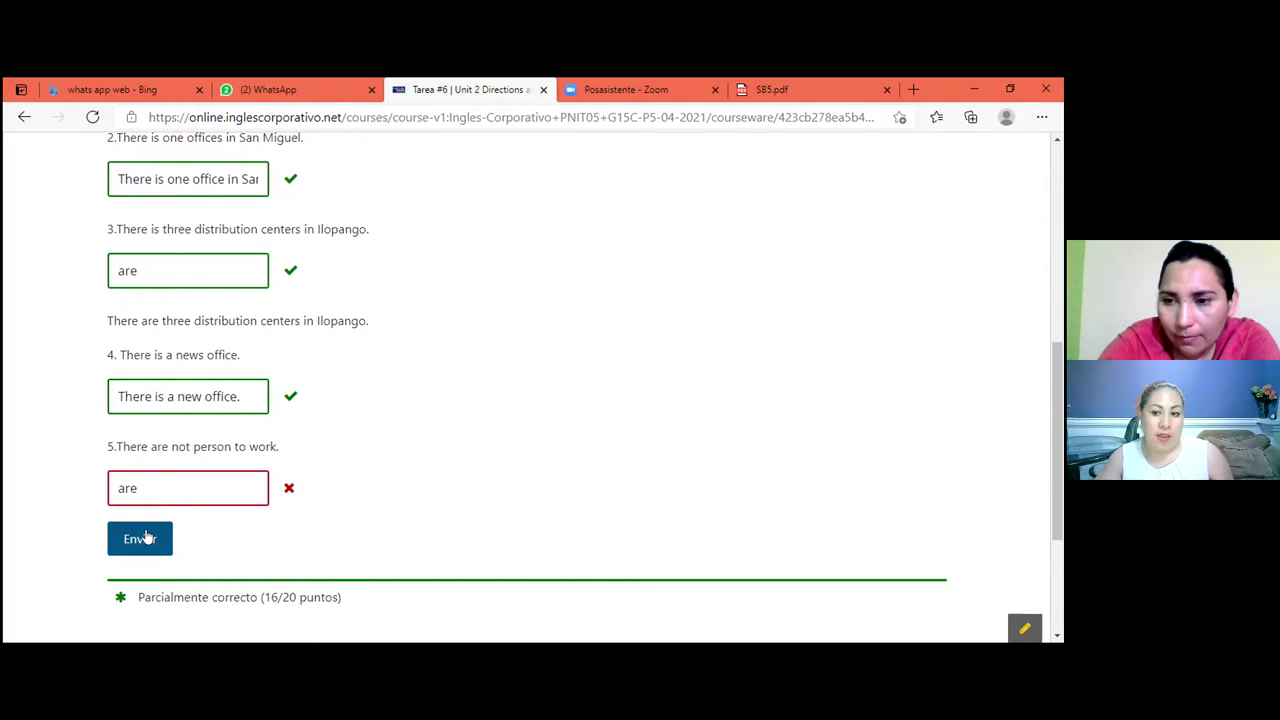
# Try "is" as the answer to sentence 5 and submit the exercise.
pyautogui.click(160, 477)
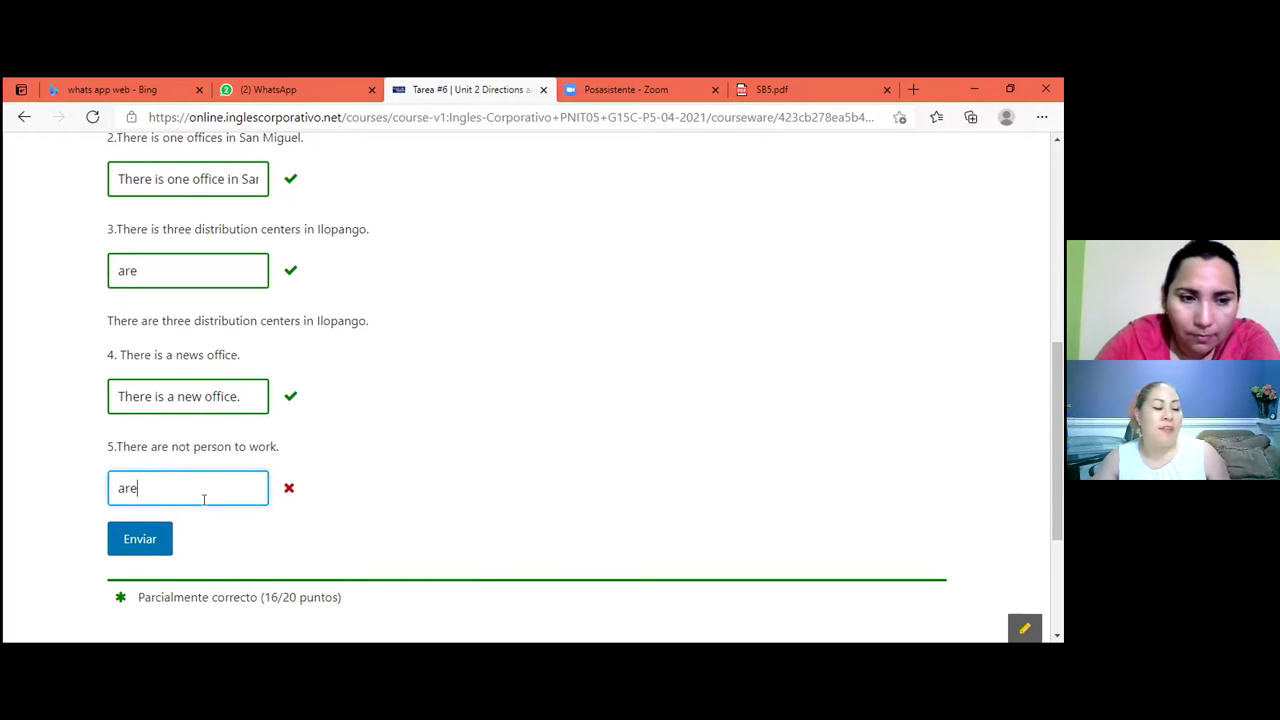
pyautogui.press('BackSpace')
pyautogui.press('BackSpace')
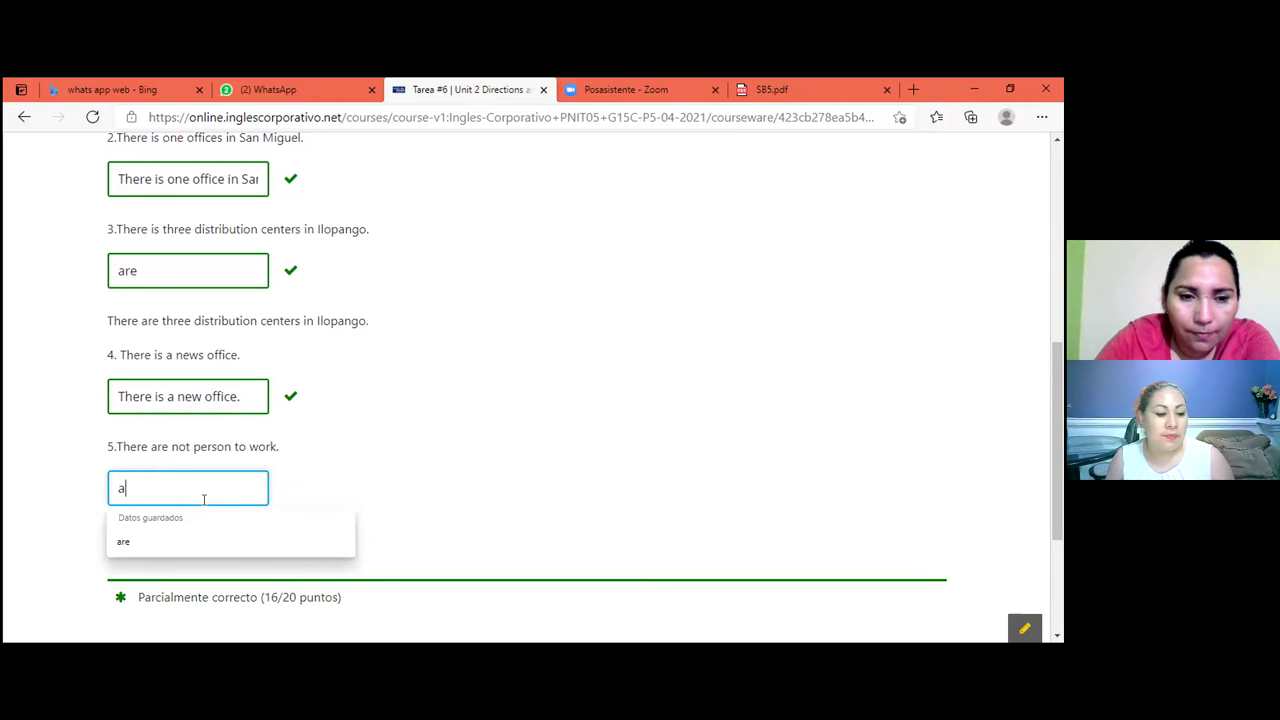
pyautogui.press('BackSpace')
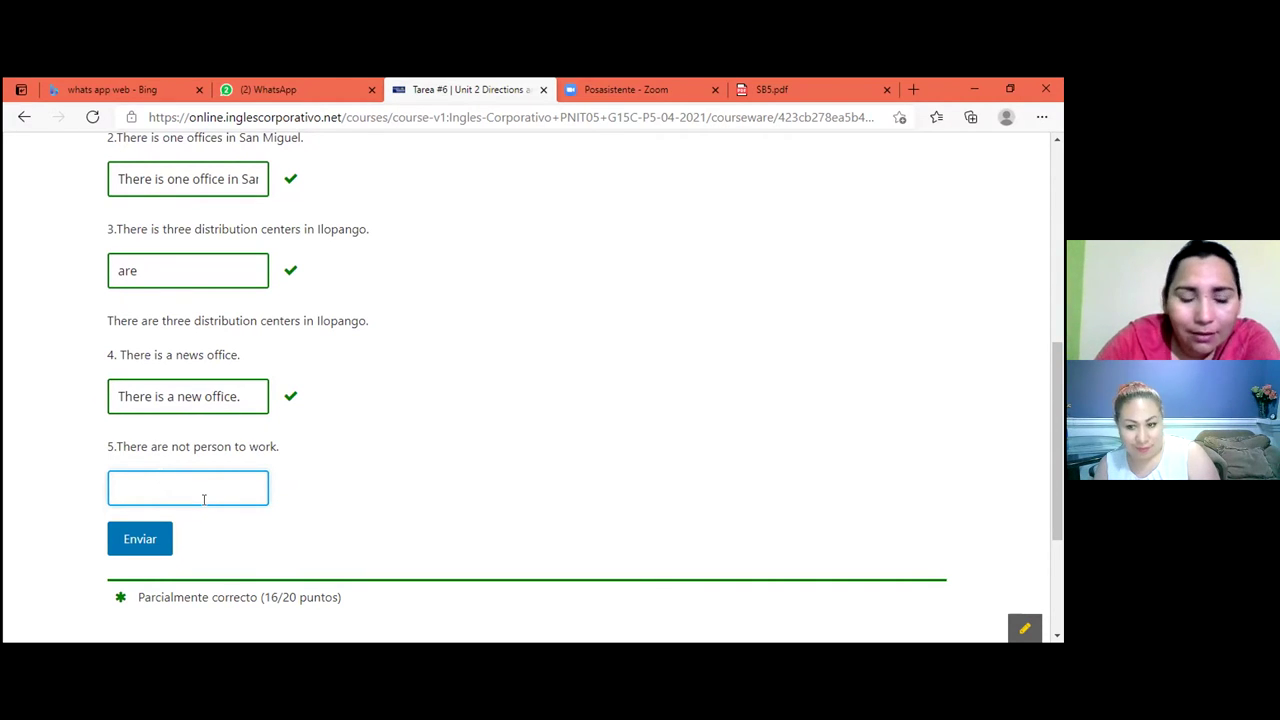
pyautogui.write('is')
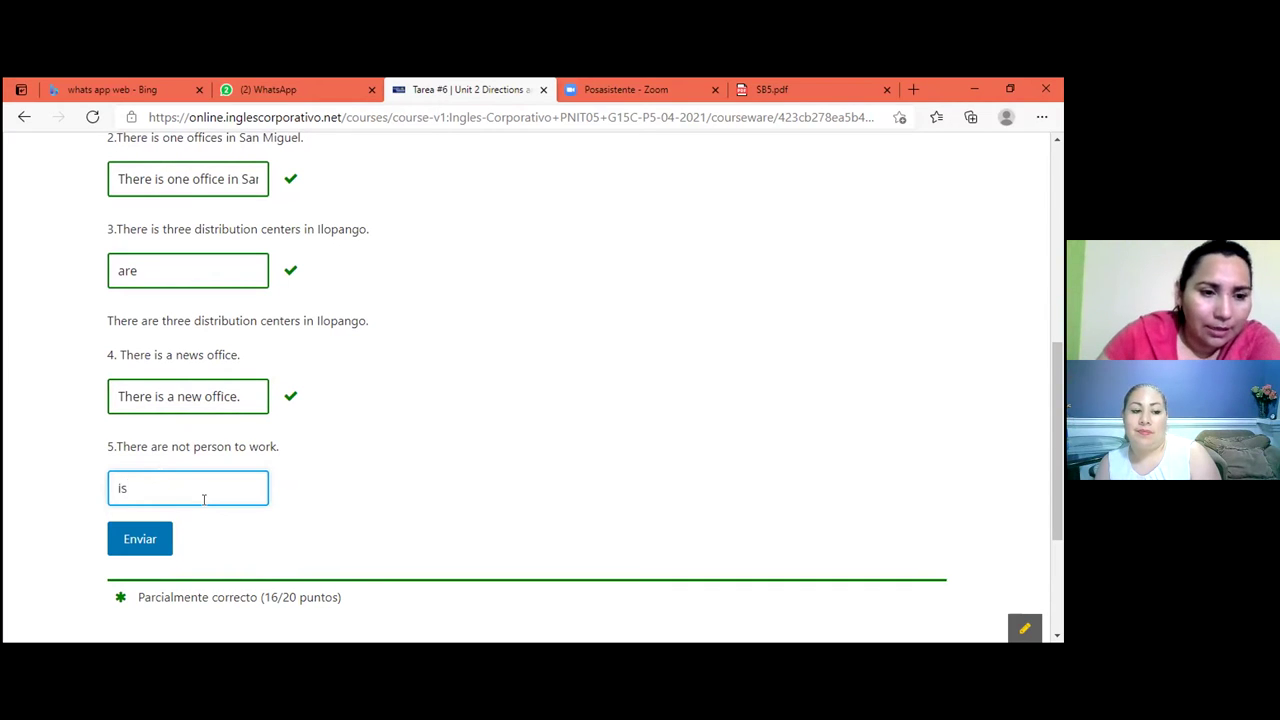
pyautogui.click(152, 538)
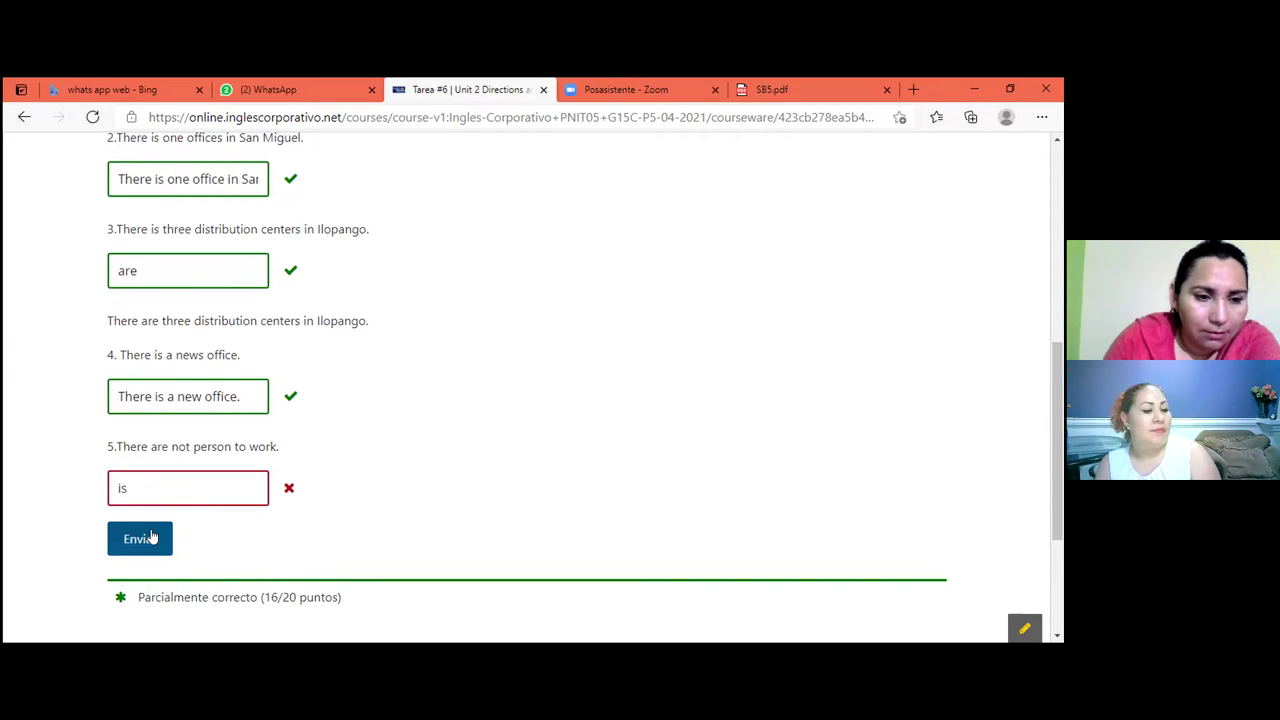
# Start rewriting the answer to sentence 5 as "there is" and clear it again.
pyautogui.click(174, 475)
pyautogui.press('BackSpace')
pyautogui.press('BackSpace')
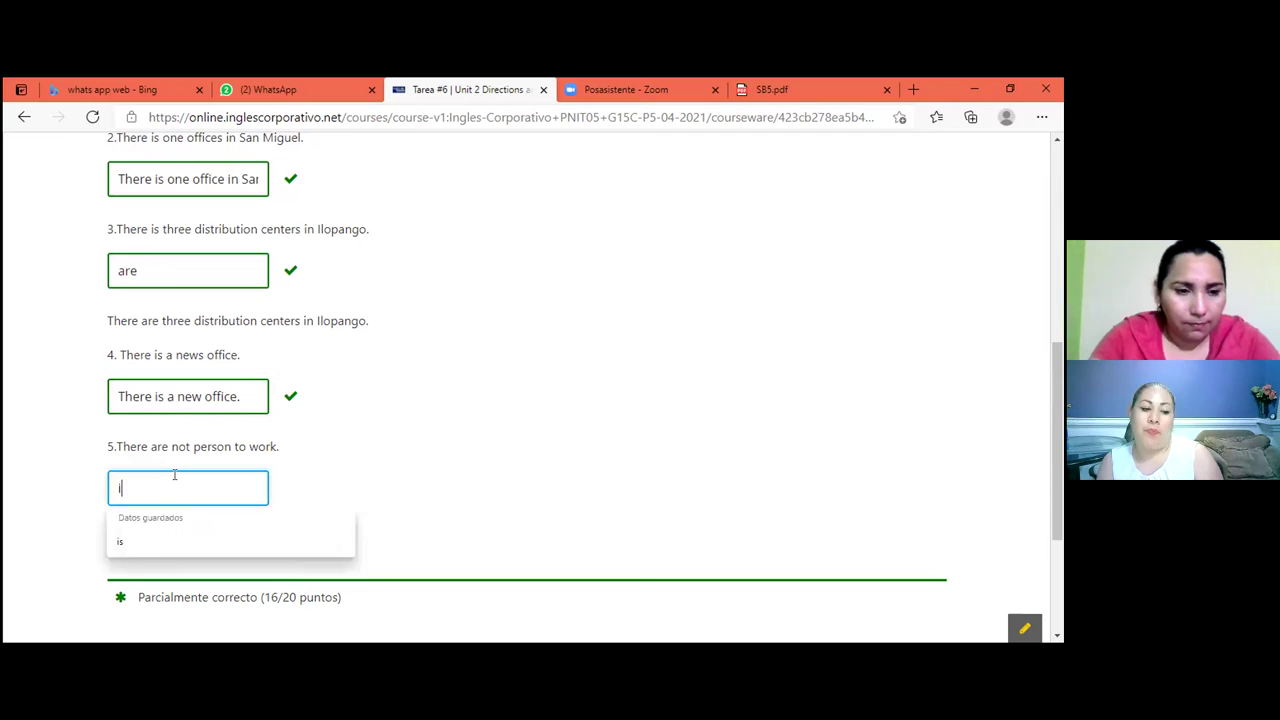
pyautogui.write('there is')
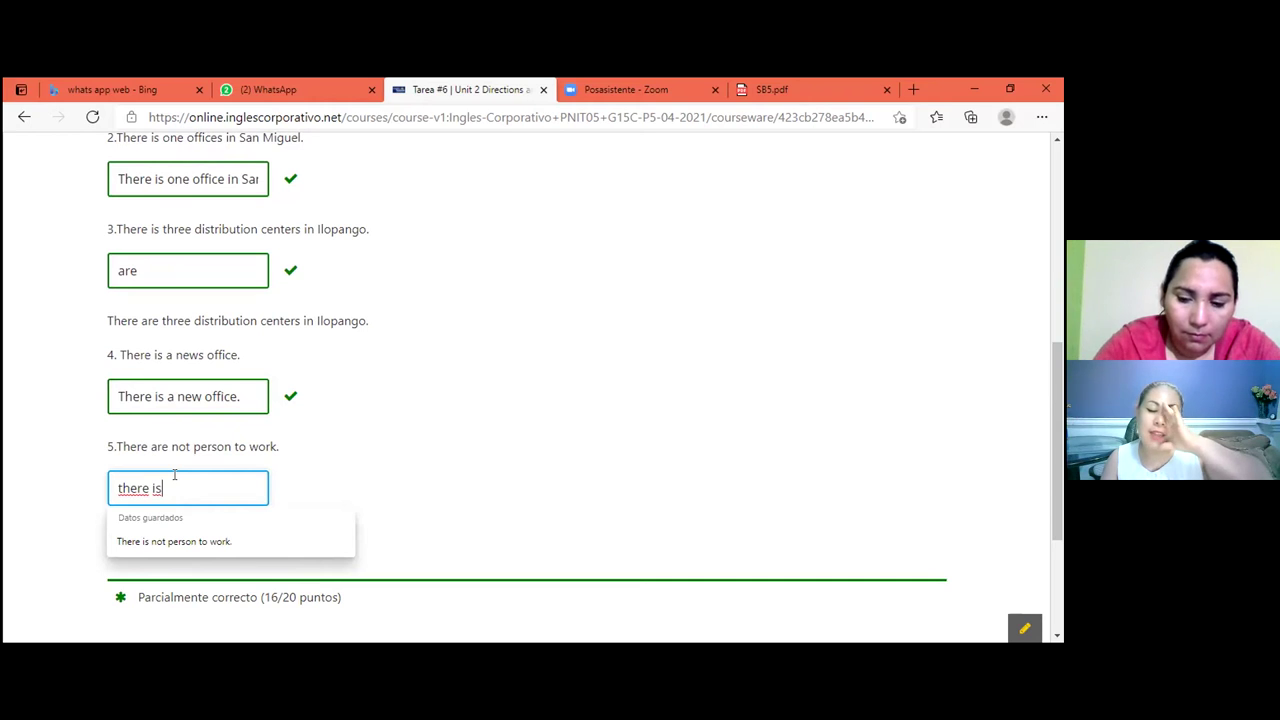
pyautogui.press('BackSpace')
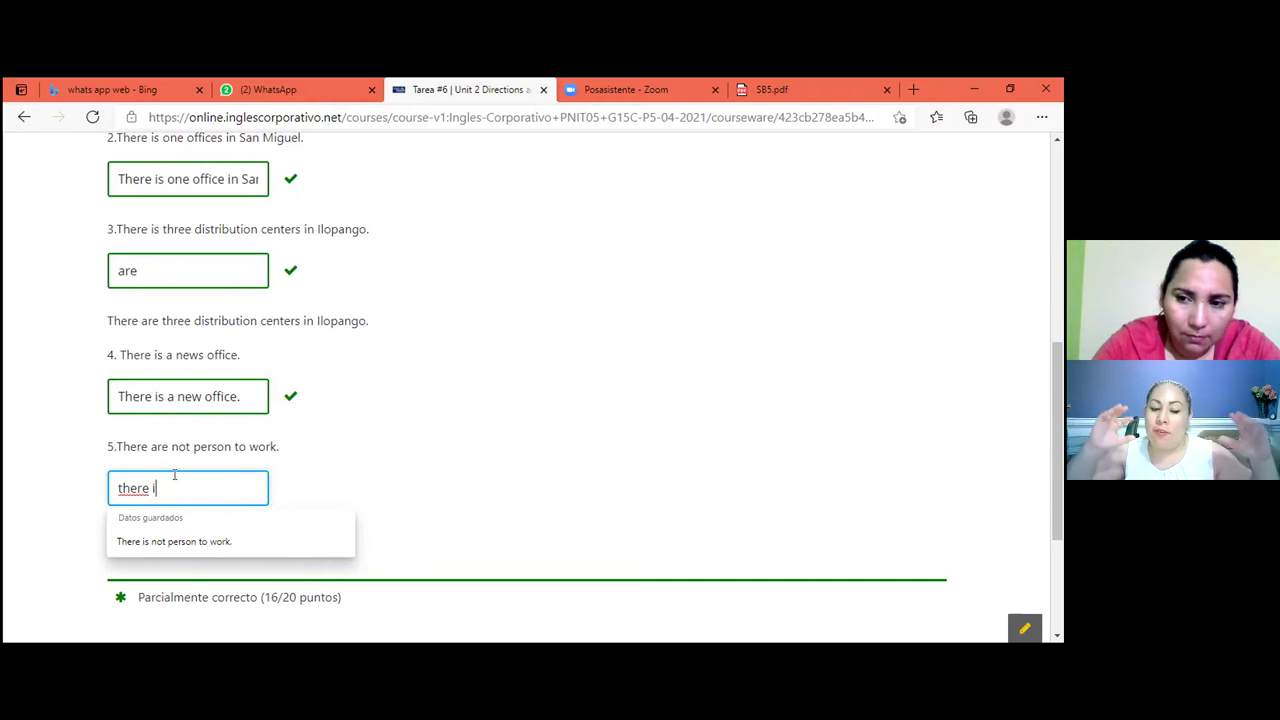
pyautogui.press('BackSpace')
pyautogui.press('BackSpace')
pyautogui.press('BackSpace')
pyautogui.press('BackSpace')
pyautogui.press('BackSpace')
pyautogui.press('BackSpace')
pyautogui.press('BackSpace')
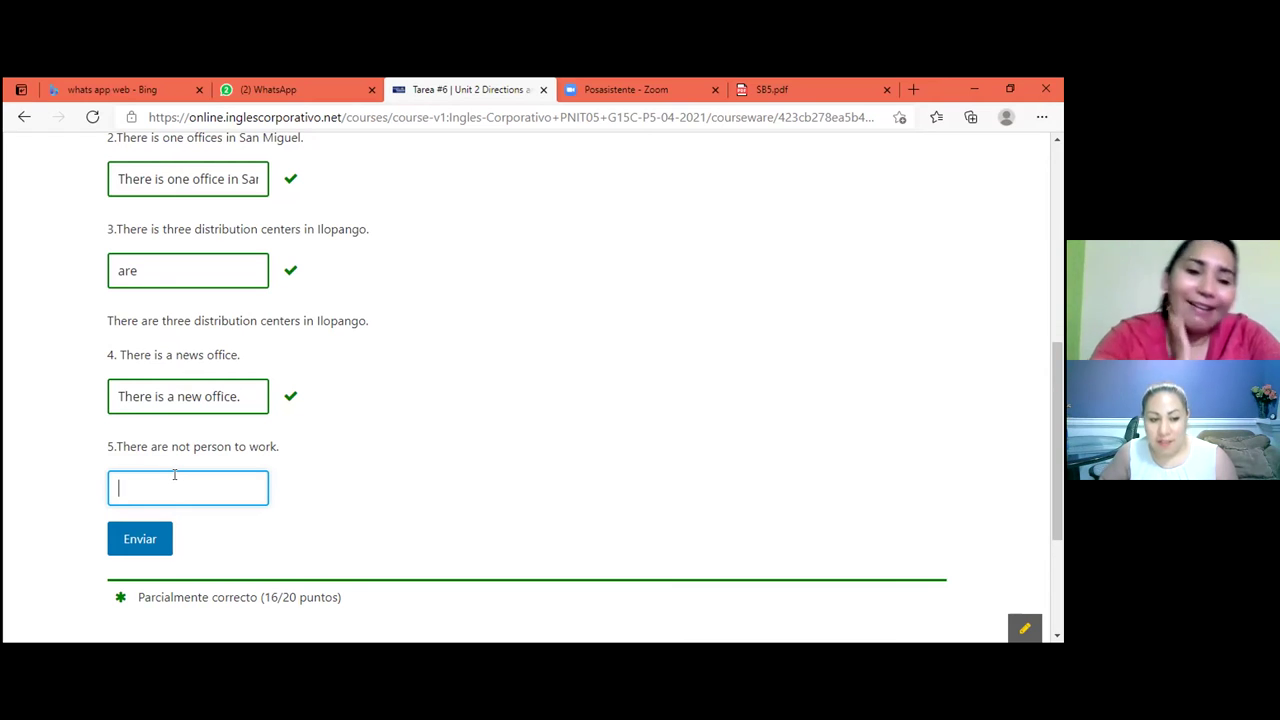
# Enter "there are not people to work" as the answer to sentence 5 and submit the exercise.
pyautogui.click(172, 487)
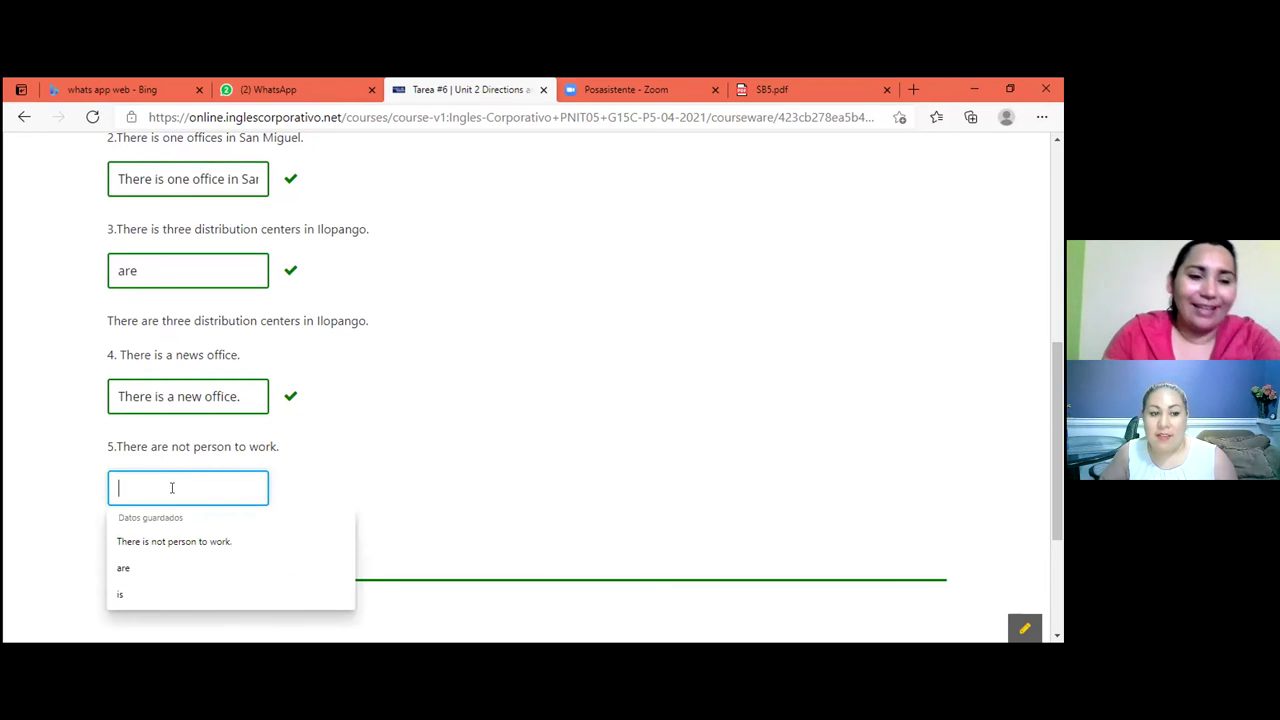
pyautogui.write('there ar')
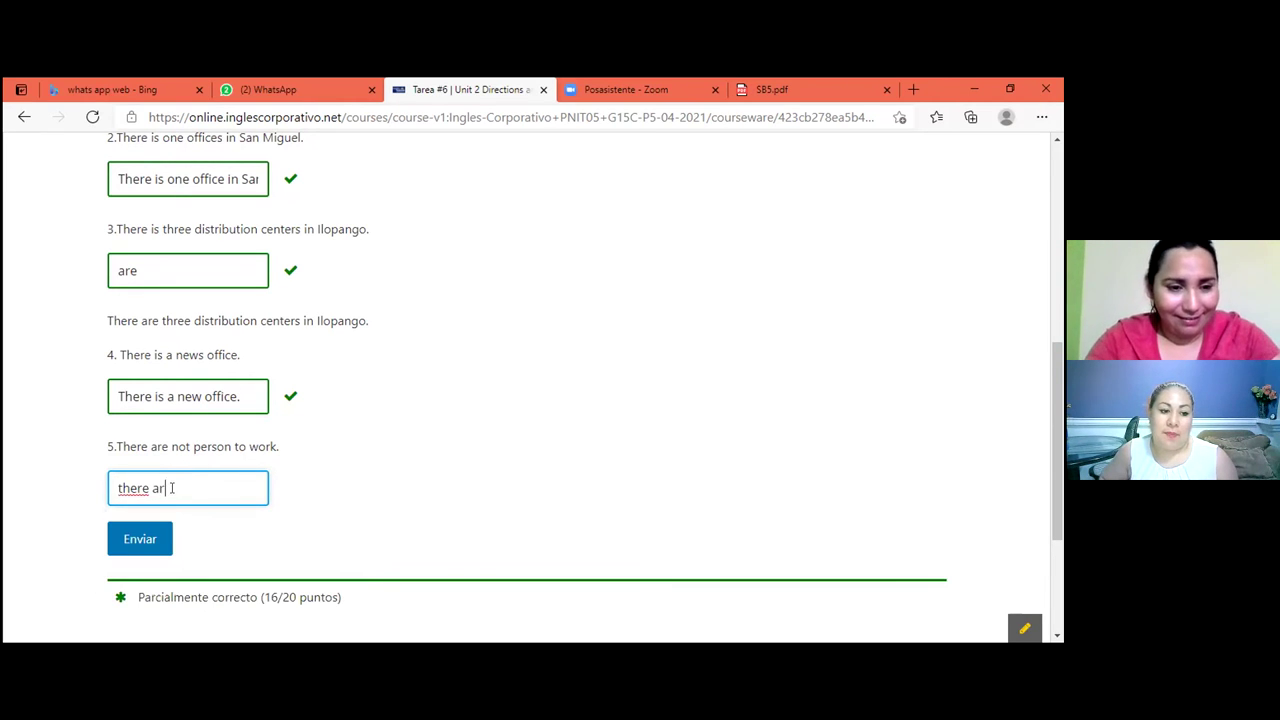
pyautogui.write('e peop')
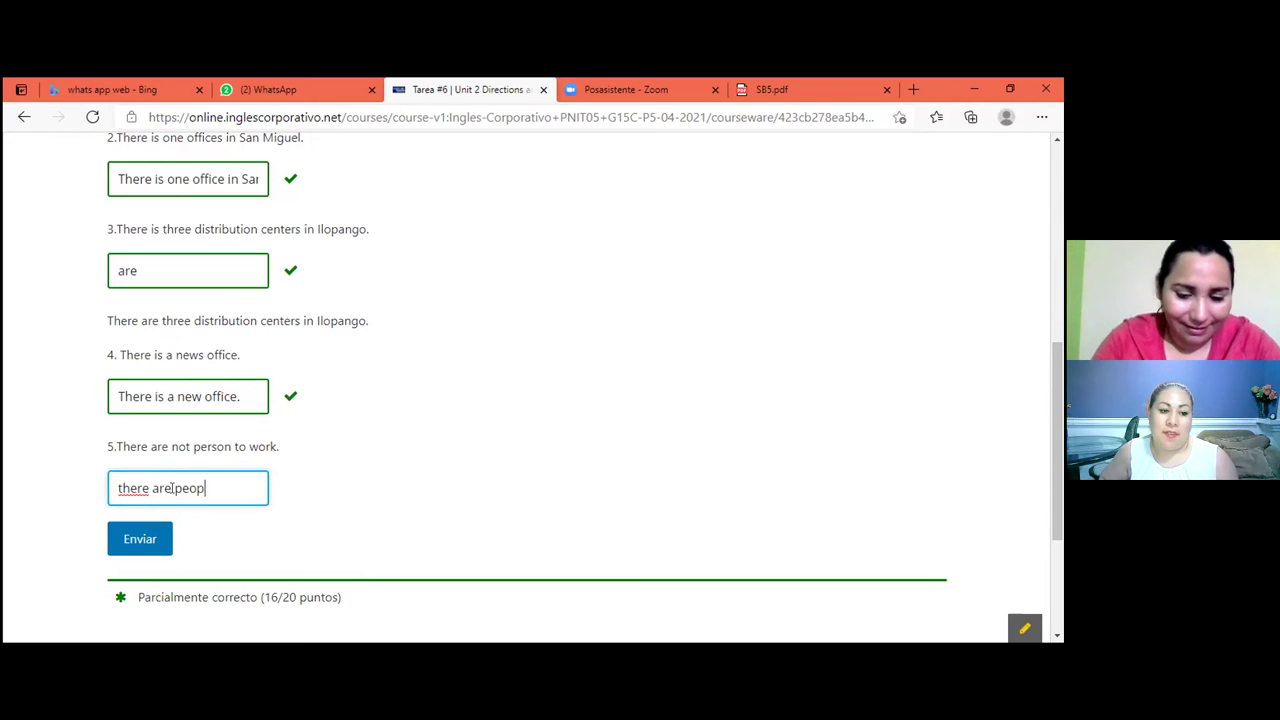
pyautogui.write('le ')
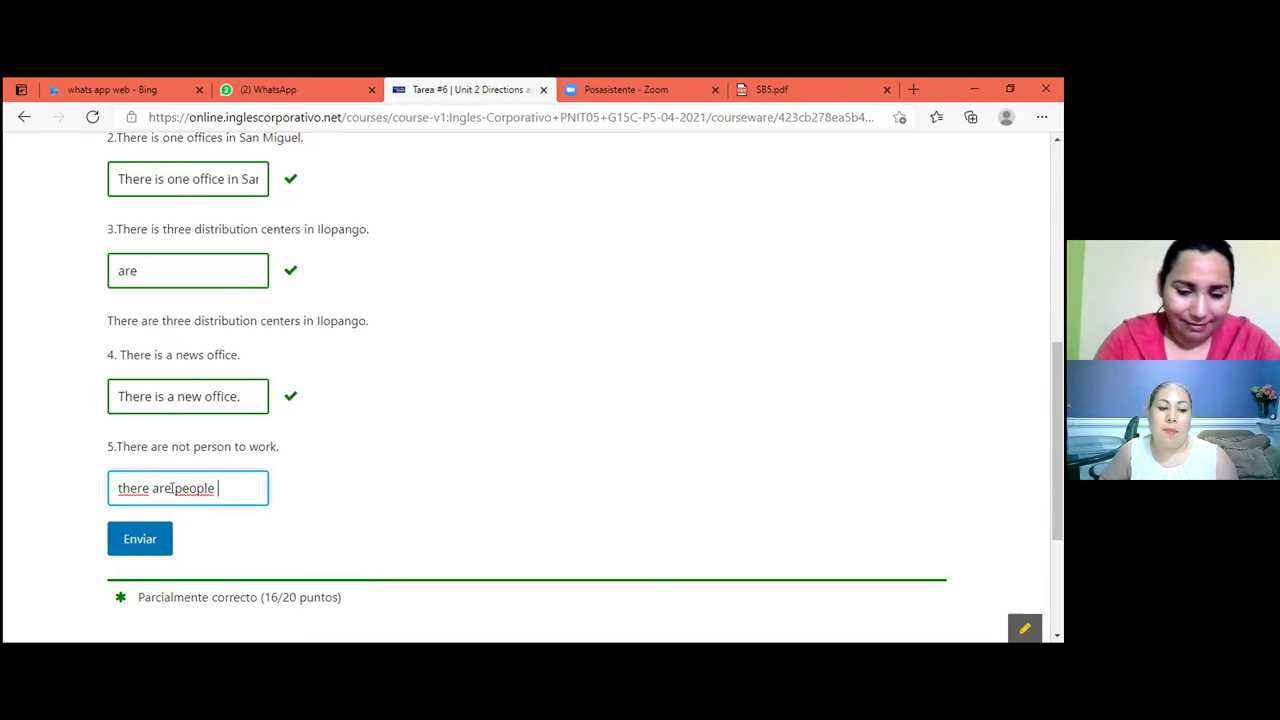
pyautogui.write('to work')
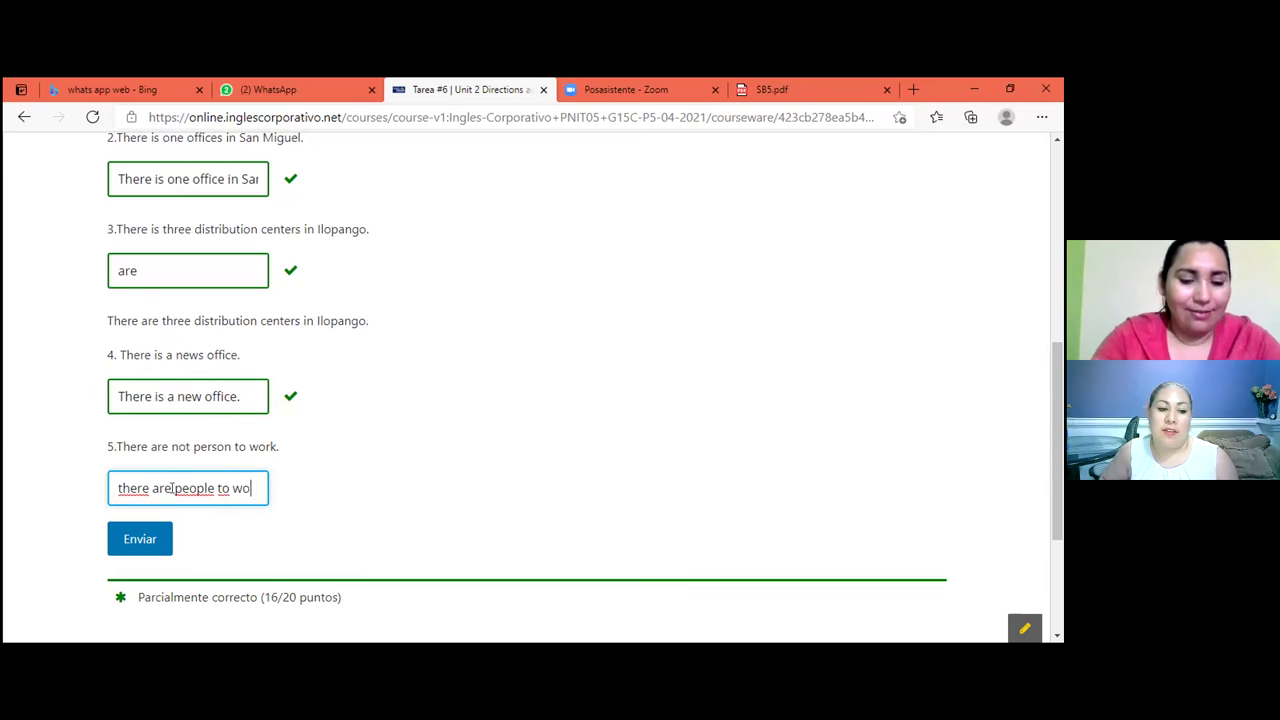
pyautogui.click(172, 488)
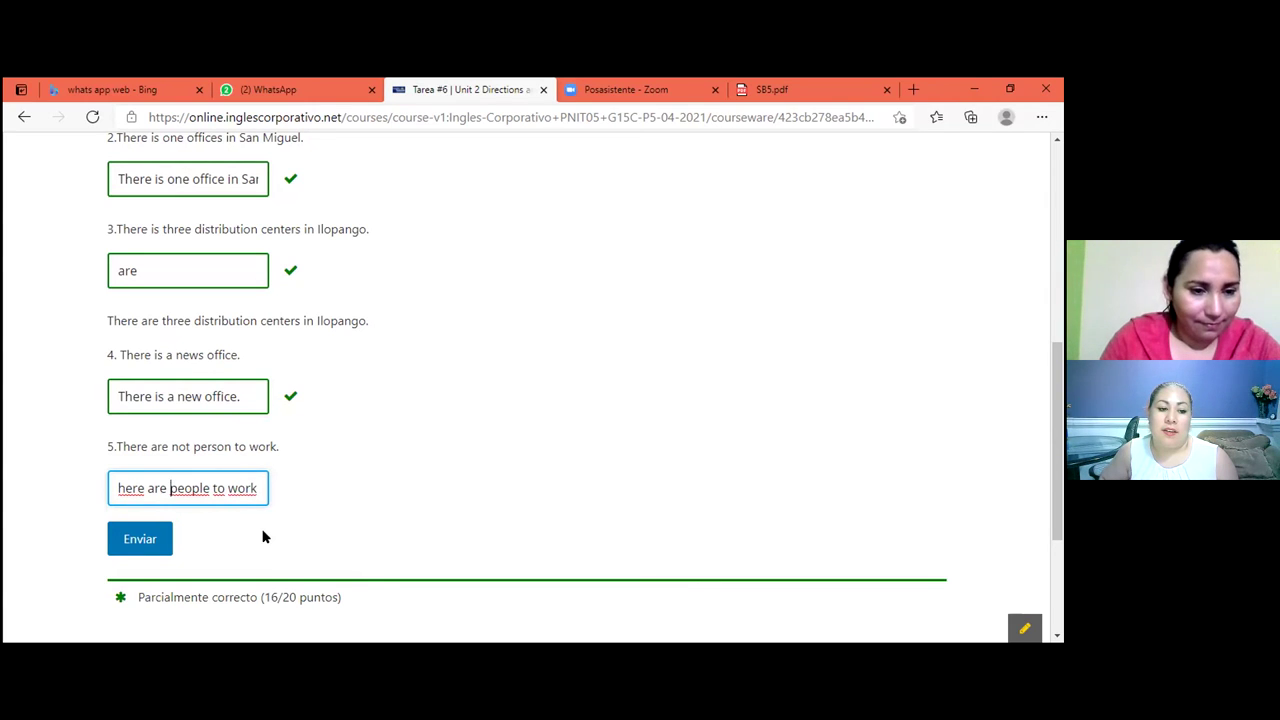
pyautogui.write('not')
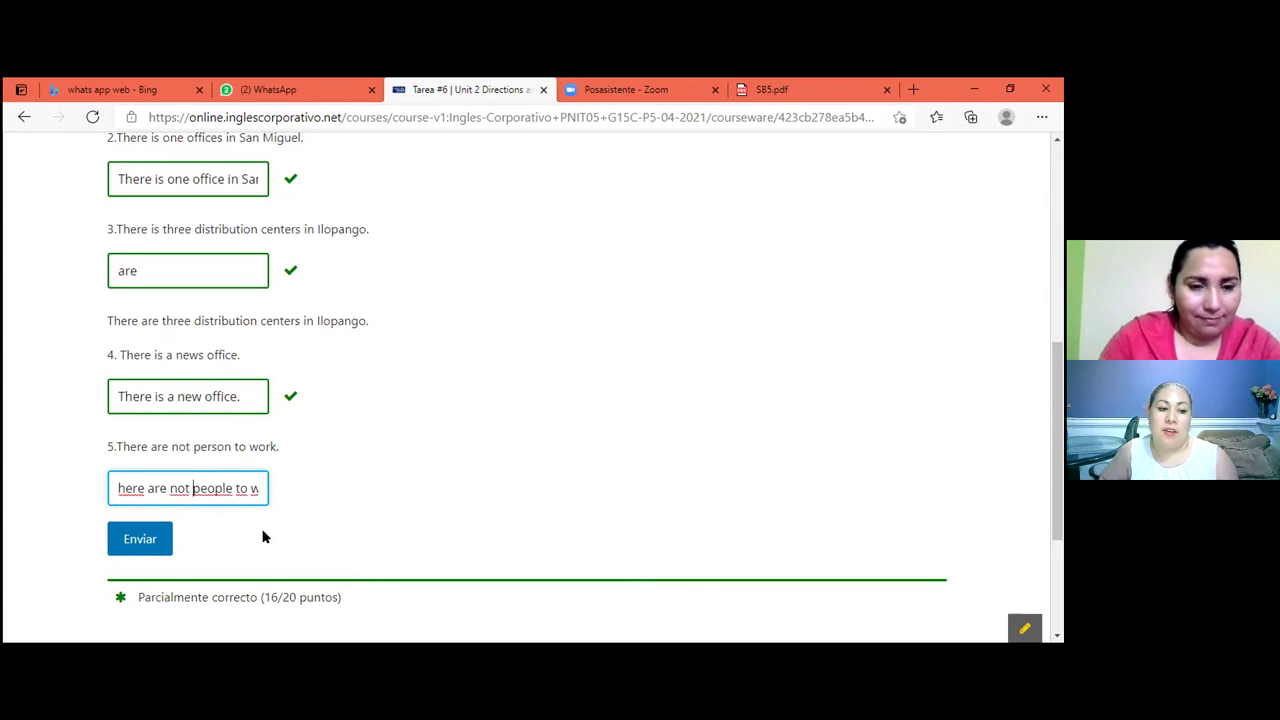
pyautogui.click(160, 538)
# Capitalize the first word of the answer to sentence 5 as "There" and resubmit the exercise.
pyautogui.scroll(-2, 185, 495)
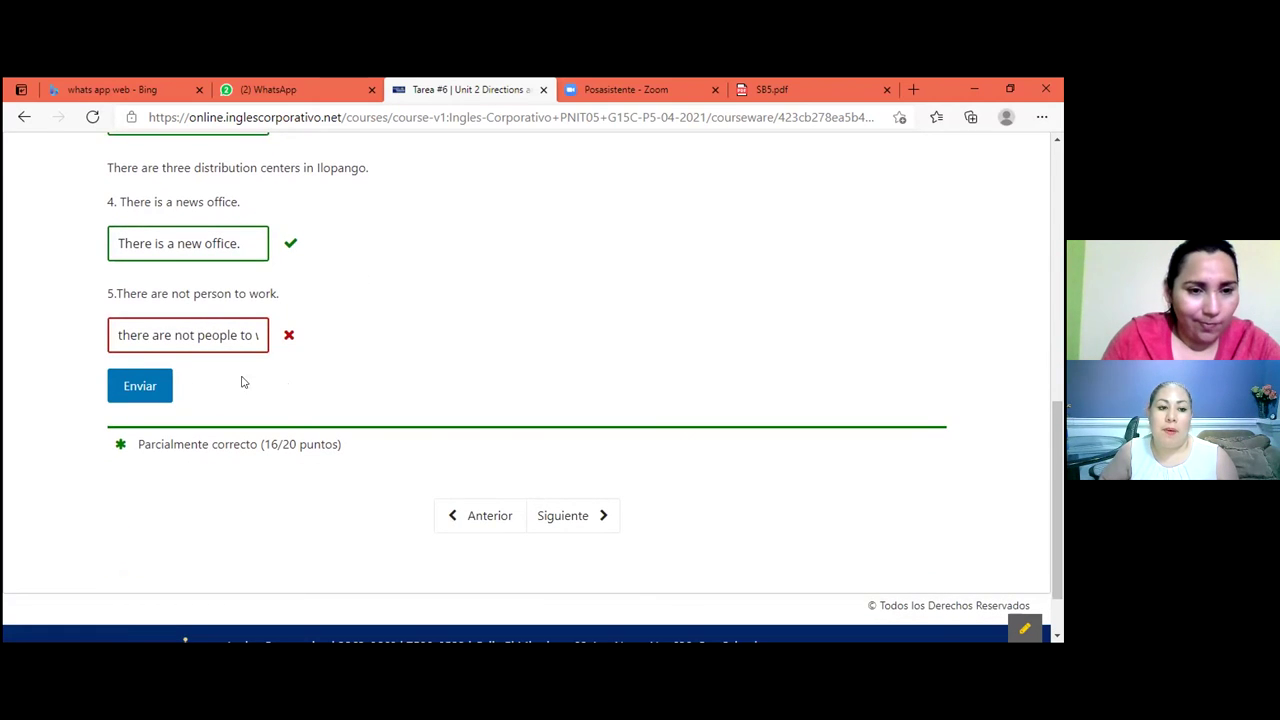
pyautogui.click(176, 335)
pyautogui.press('Home')
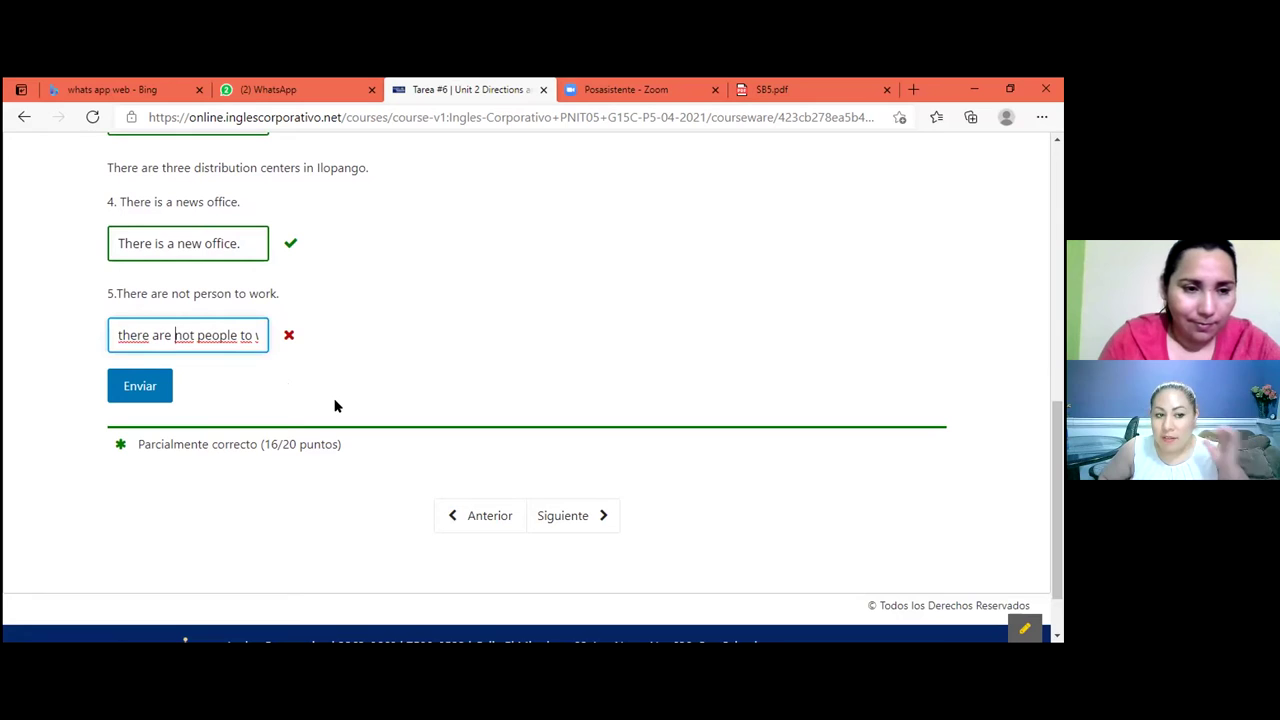
pyautogui.press('Delete')
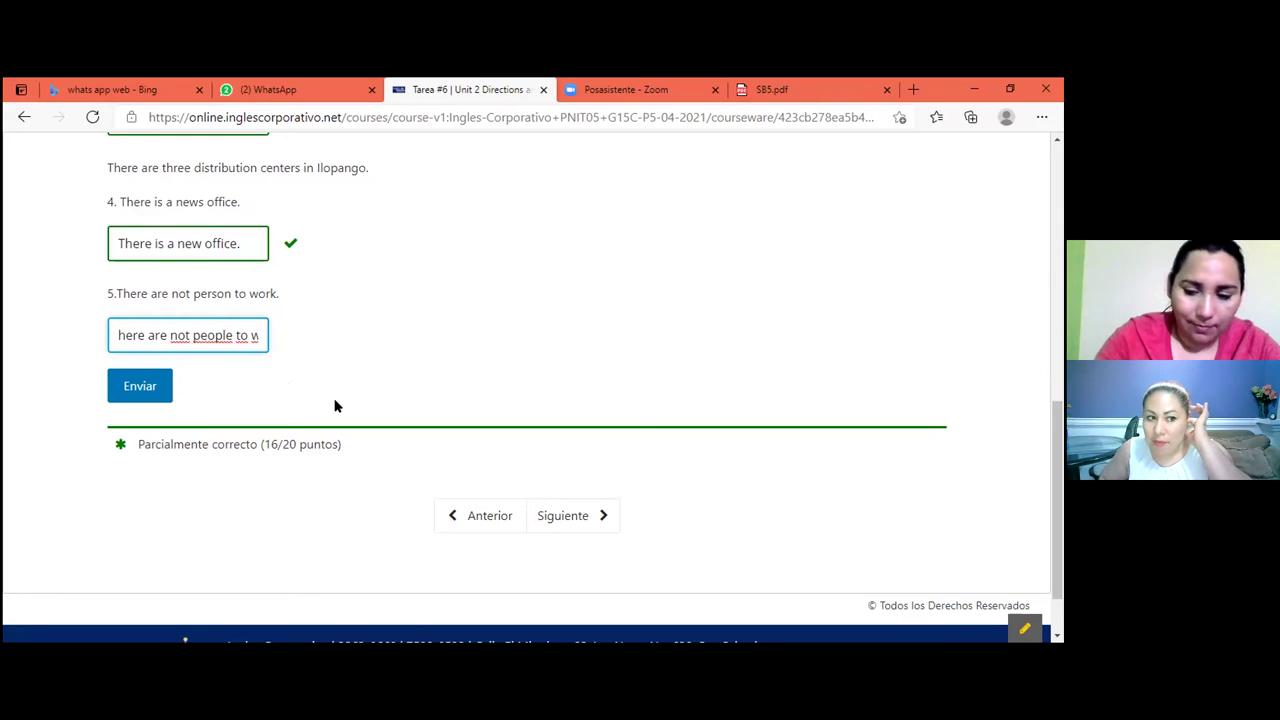
pyautogui.write('T')
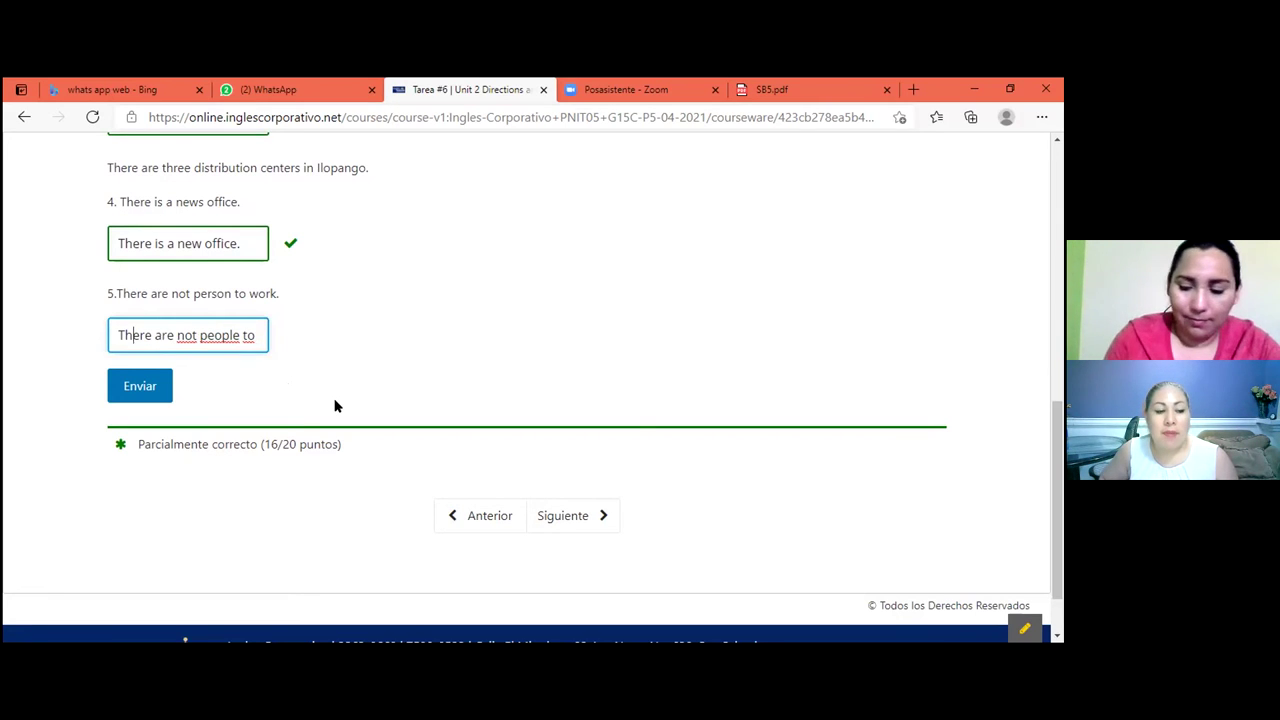
pyautogui.press('End')
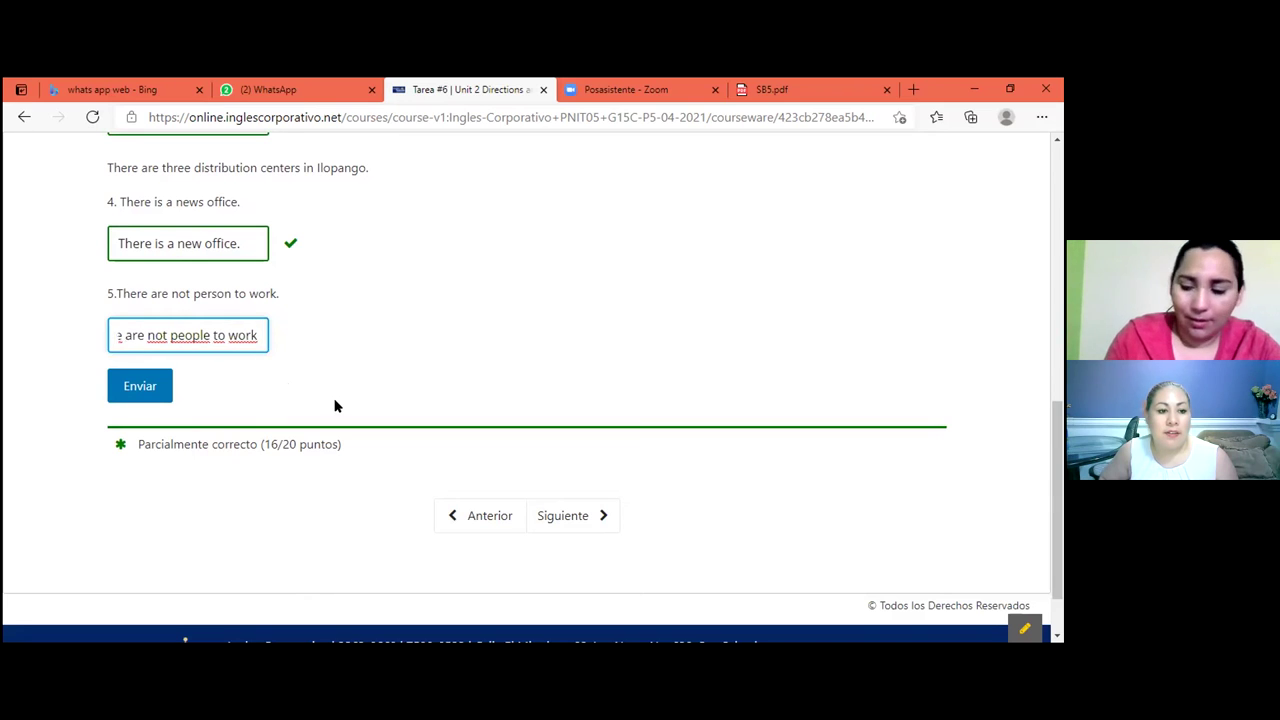
pyautogui.click(141, 383)
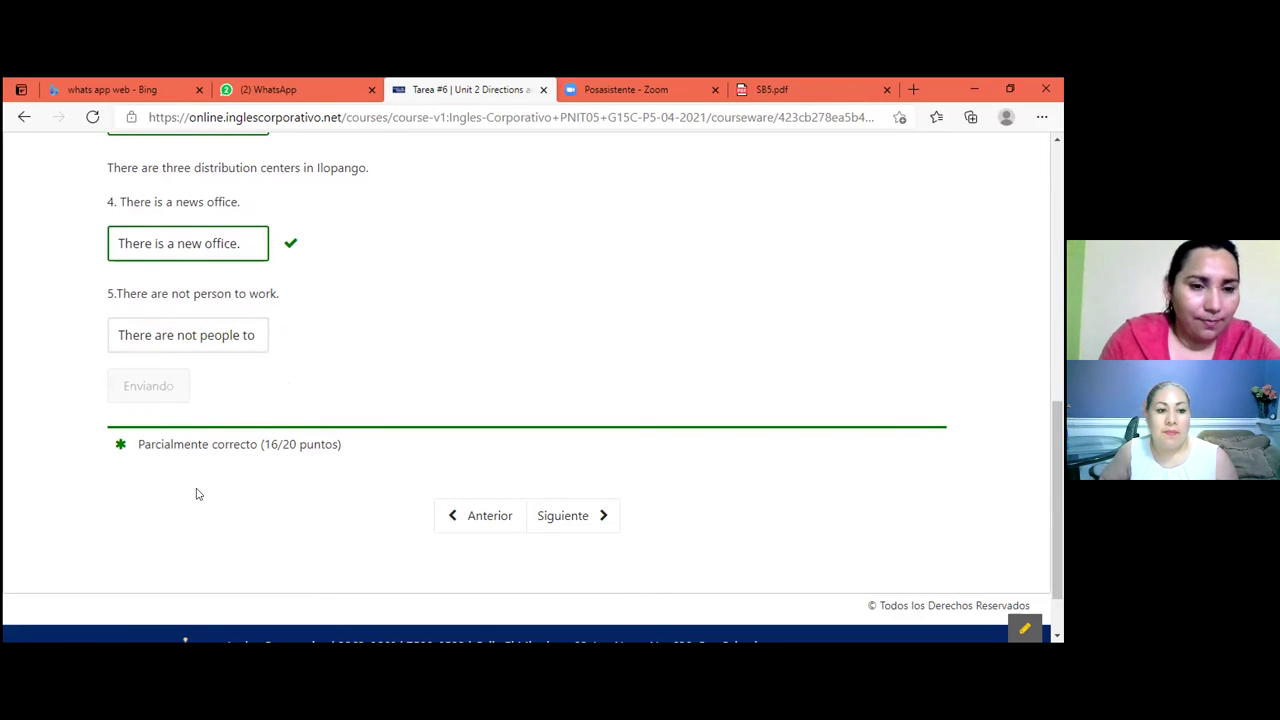
# Review the score and the marked answers to all the sentences of Tarea #6.
pyautogui.scroll(5, 229, 343)
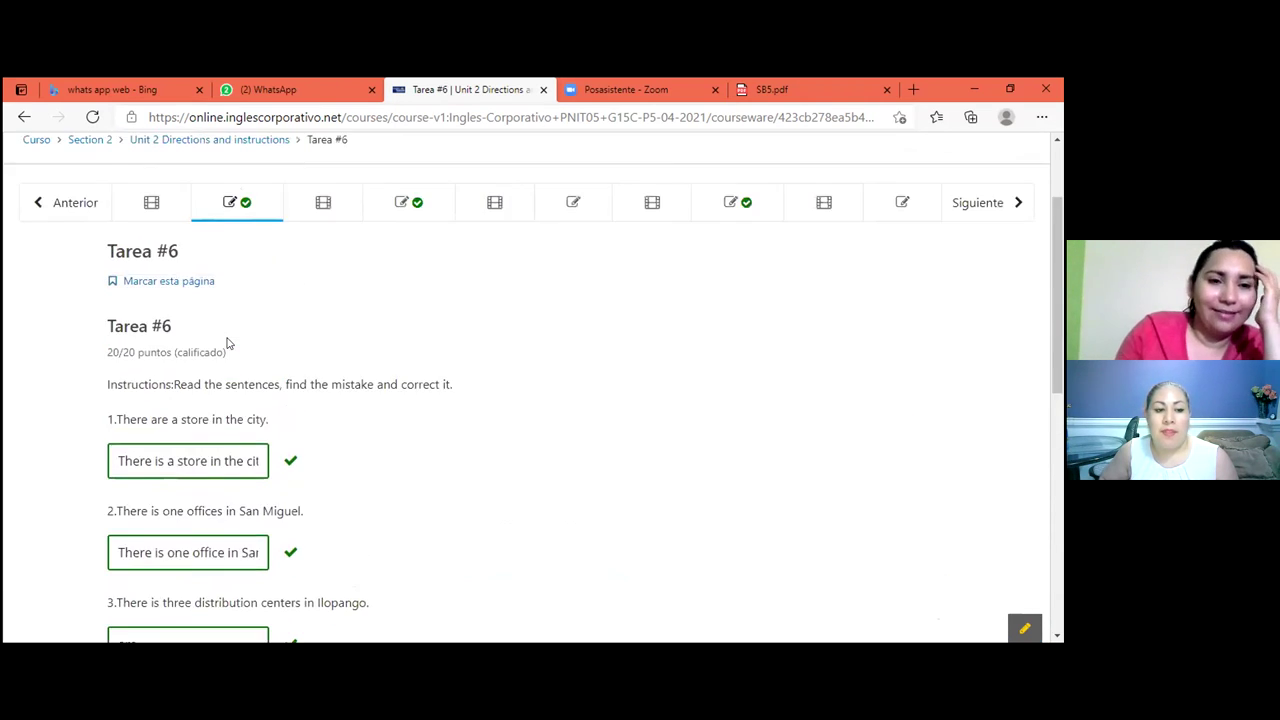
pyautogui.scroll(1, 229, 343)
pyautogui.scroll(-2, 270, 390)
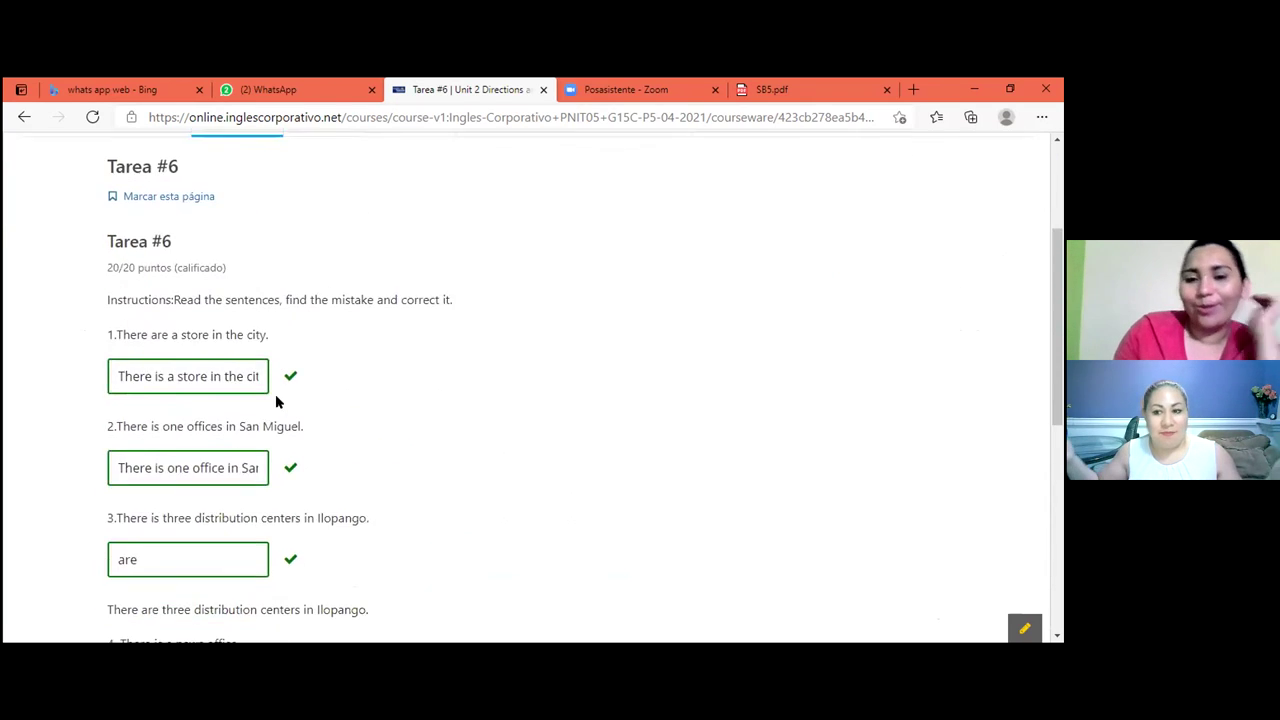
pyautogui.scroll(-2, 275, 400)
pyautogui.scroll(-3, 271, 410)
pyautogui.scroll(10, 272, 408)
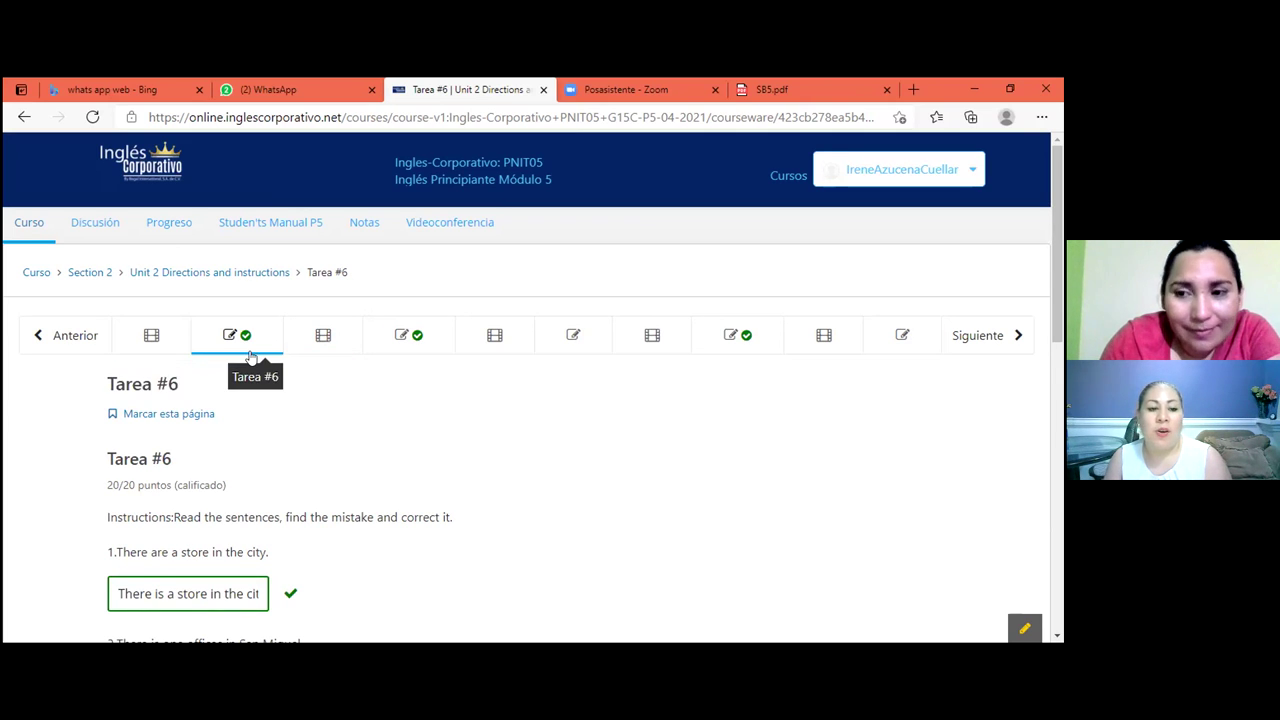
pyautogui.scroll(-6, 250, 358)
pyautogui.click(133, 440)
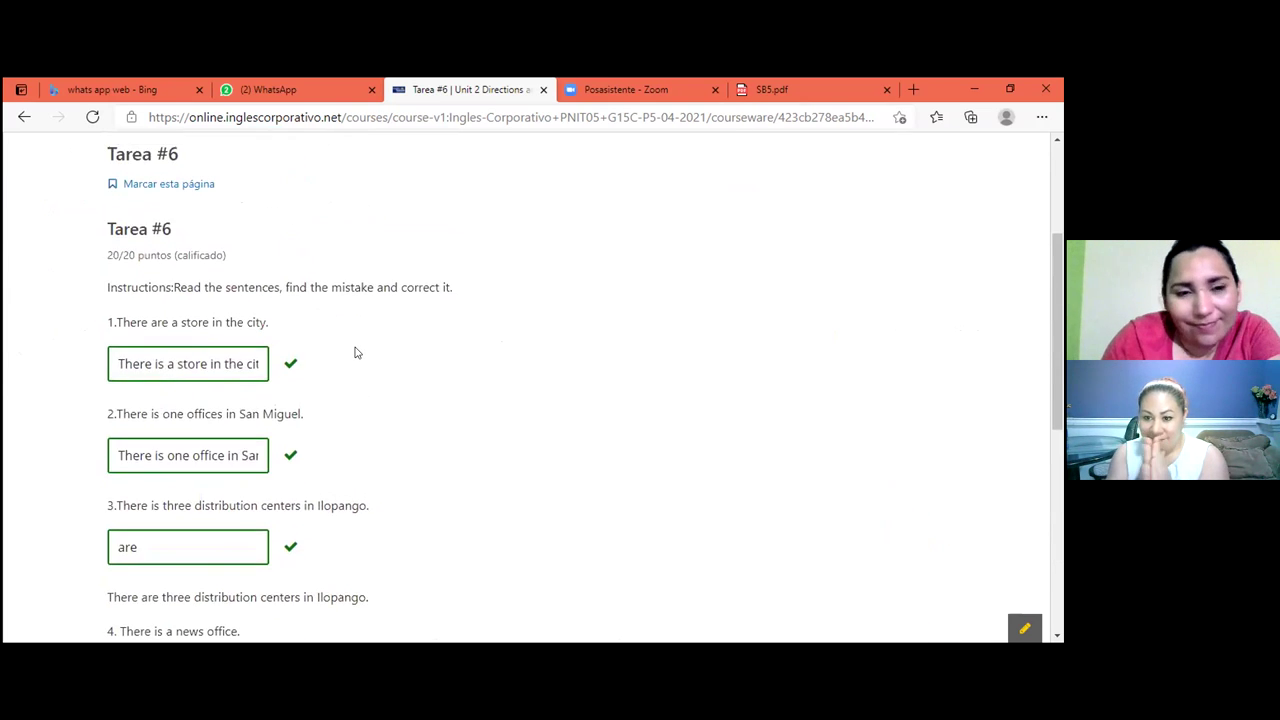
pyautogui.scroll(2, 355, 352)
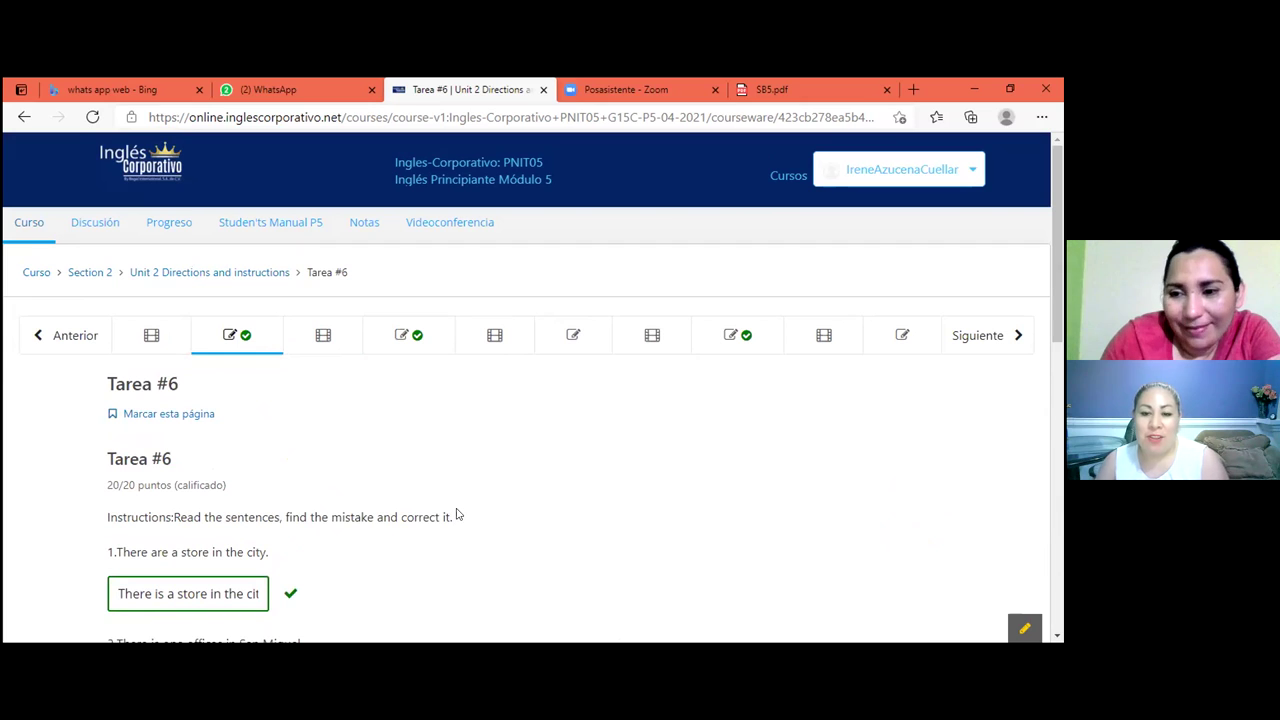